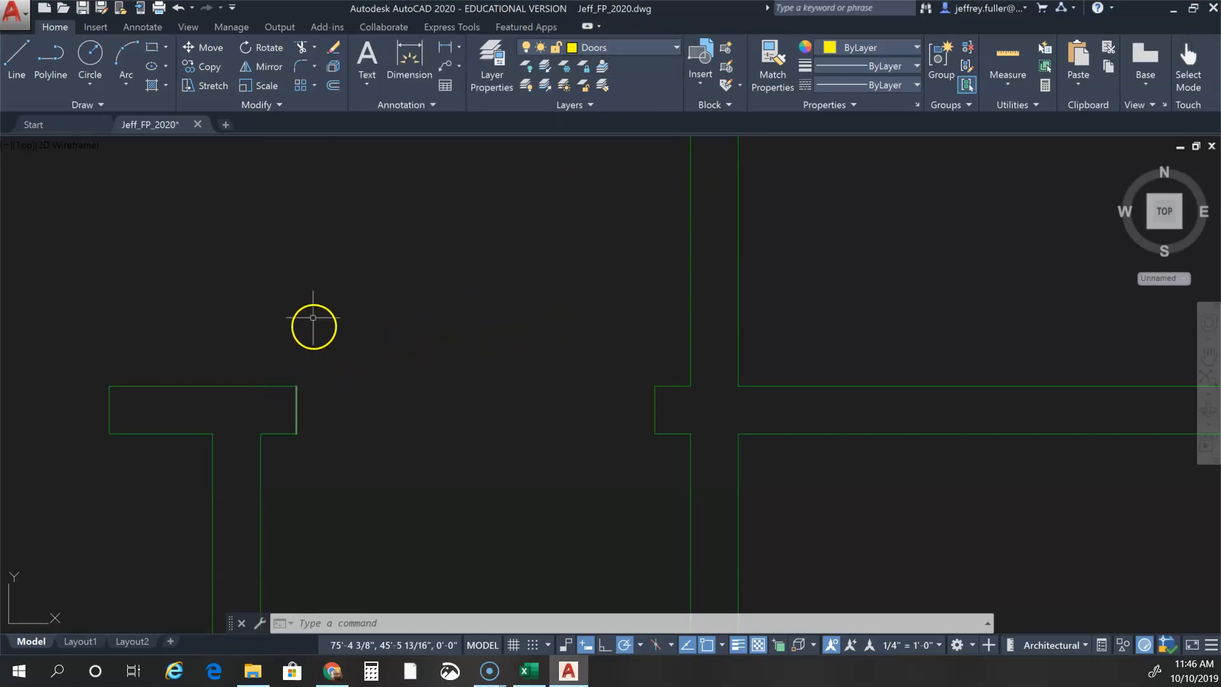
Draw the door leaf's first two lines from the east jamb's upper corner: 30" straight up, continuing 1.5" west
{"action": "left_click", "coordinate": [16, 62]}
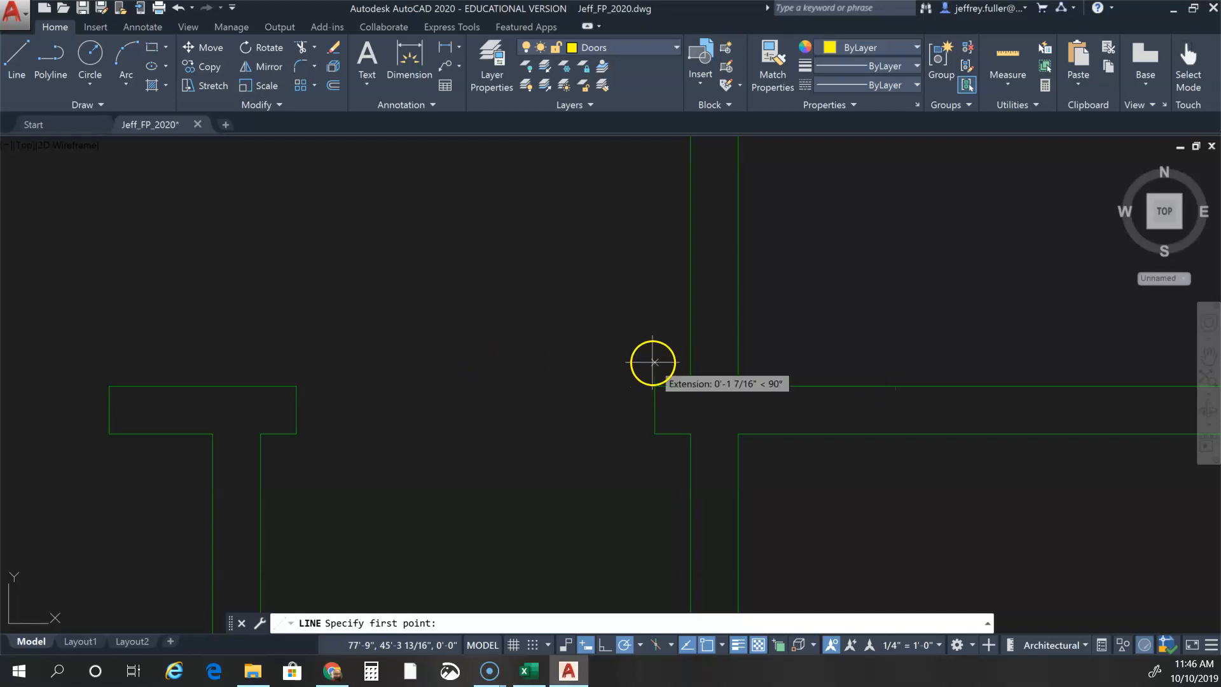
{"action": "left_click", "coordinate": [655, 385]}
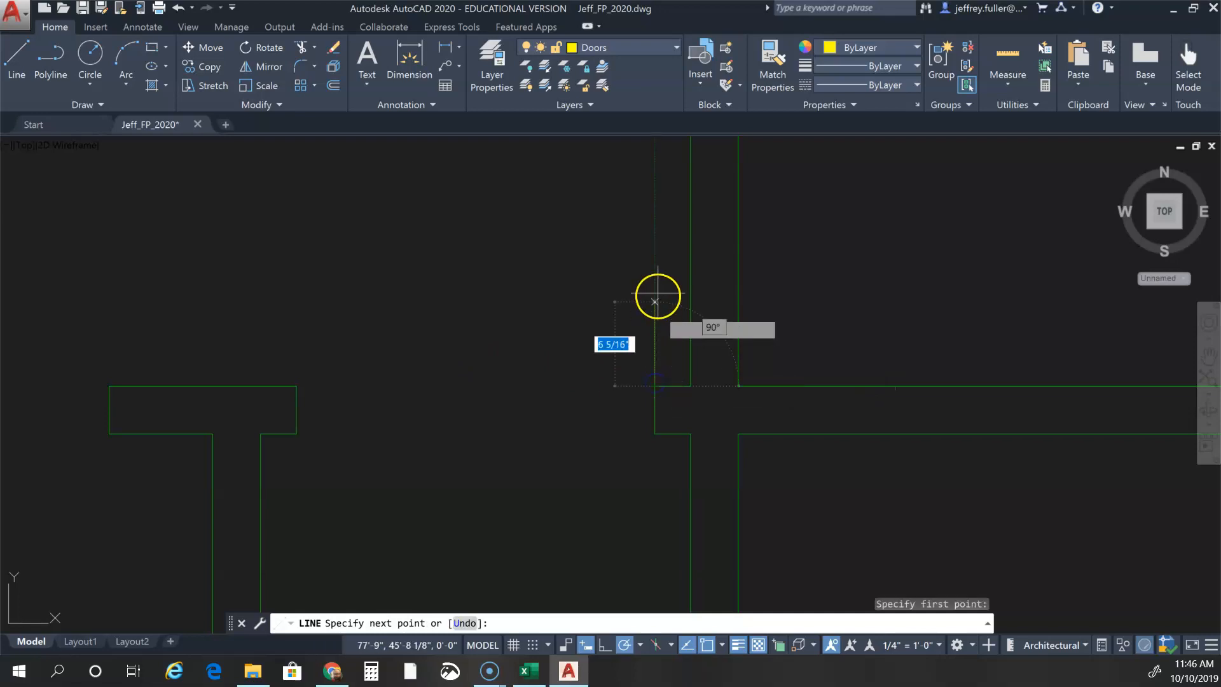
{"action": "middle_click_drag", "start_coordinate": [656, 218], "coordinate": [648, 430]}
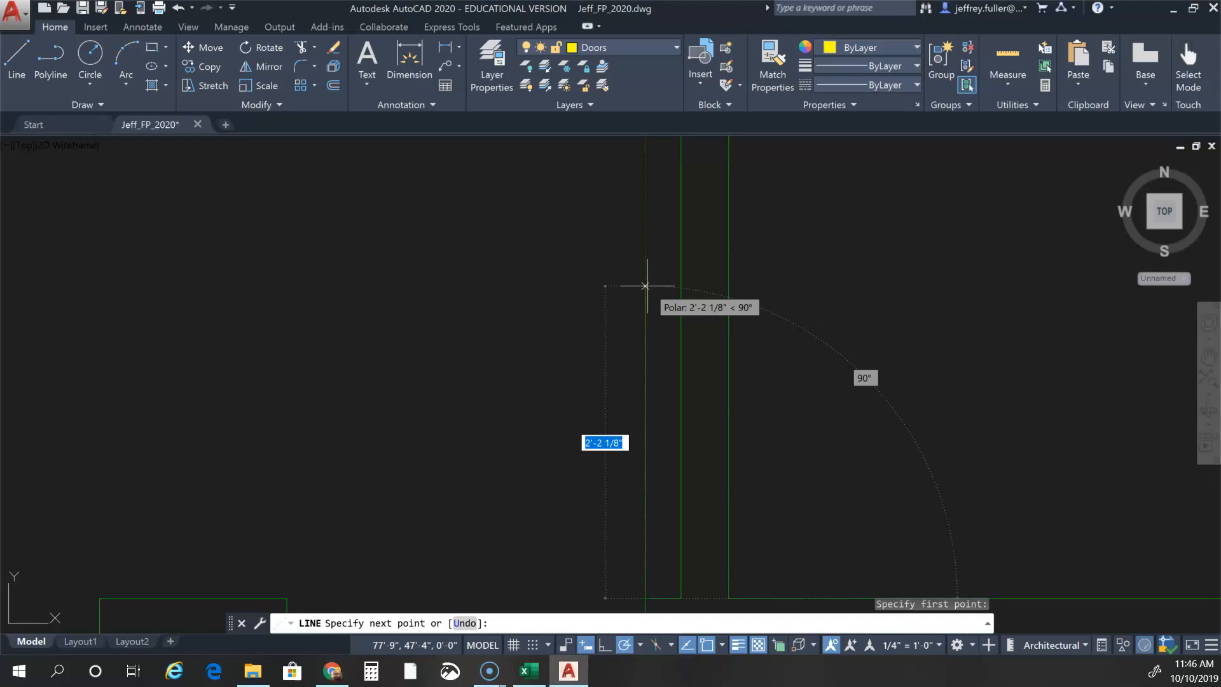
{"action": "type", "text": "30"}
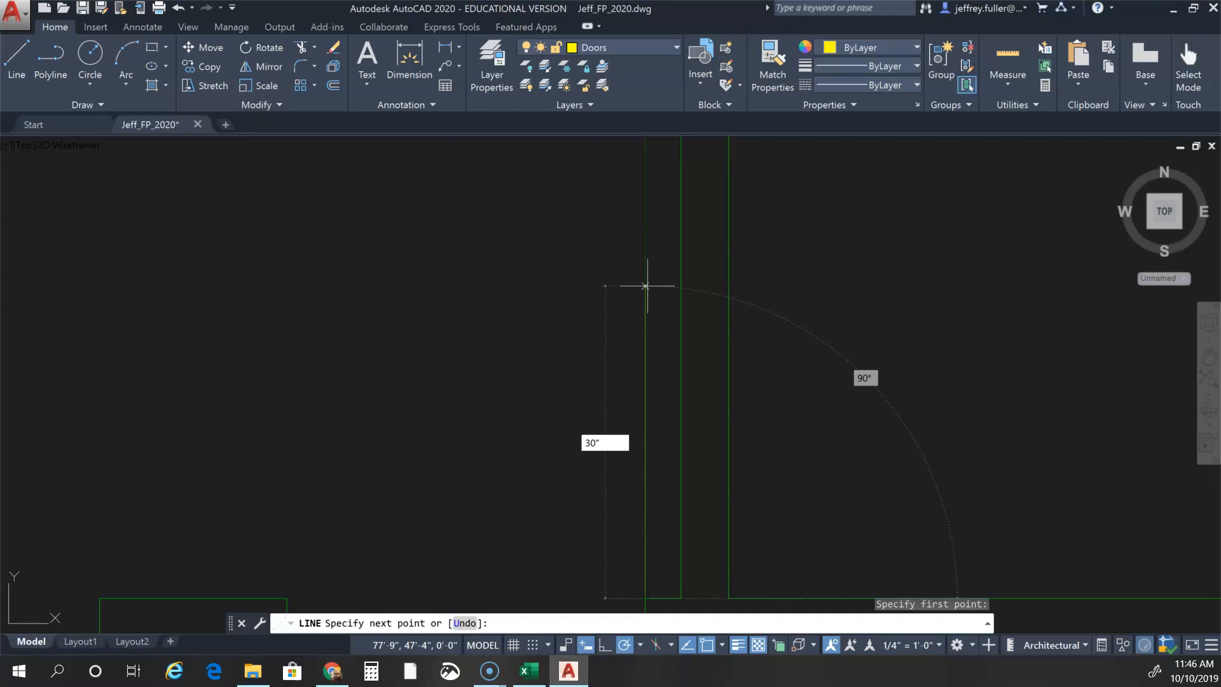
{"action": "key", "text": "Return"}
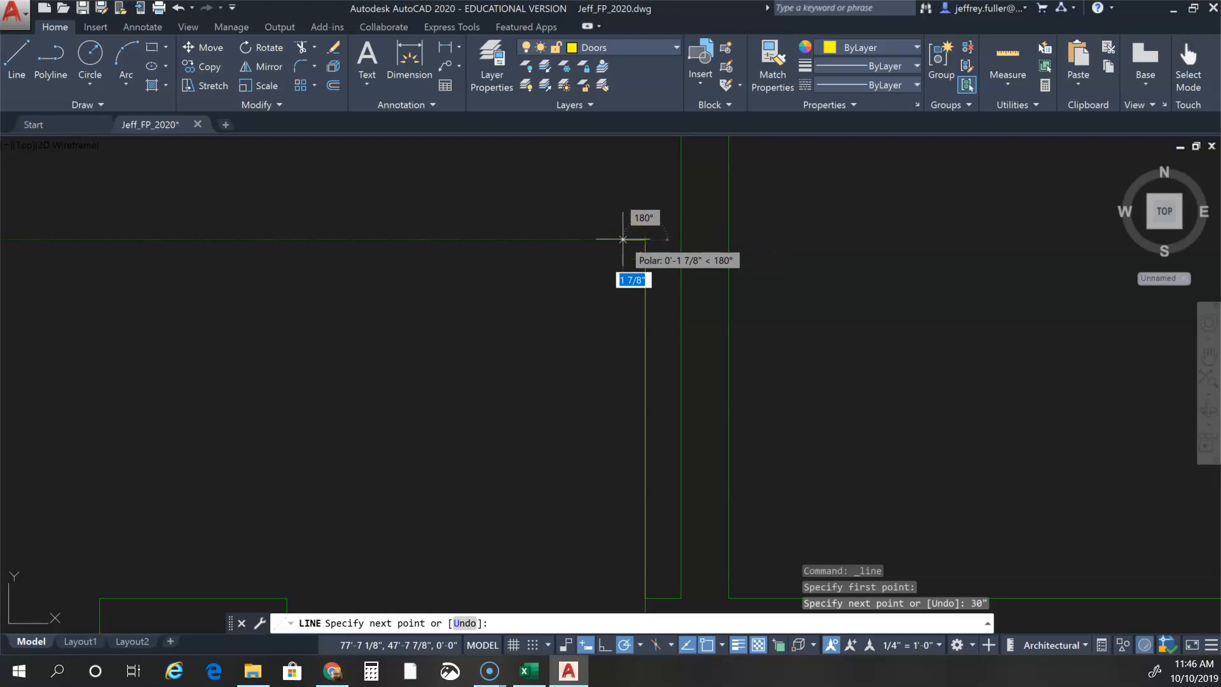
{"action": "left_click", "coordinate": [628, 239]}
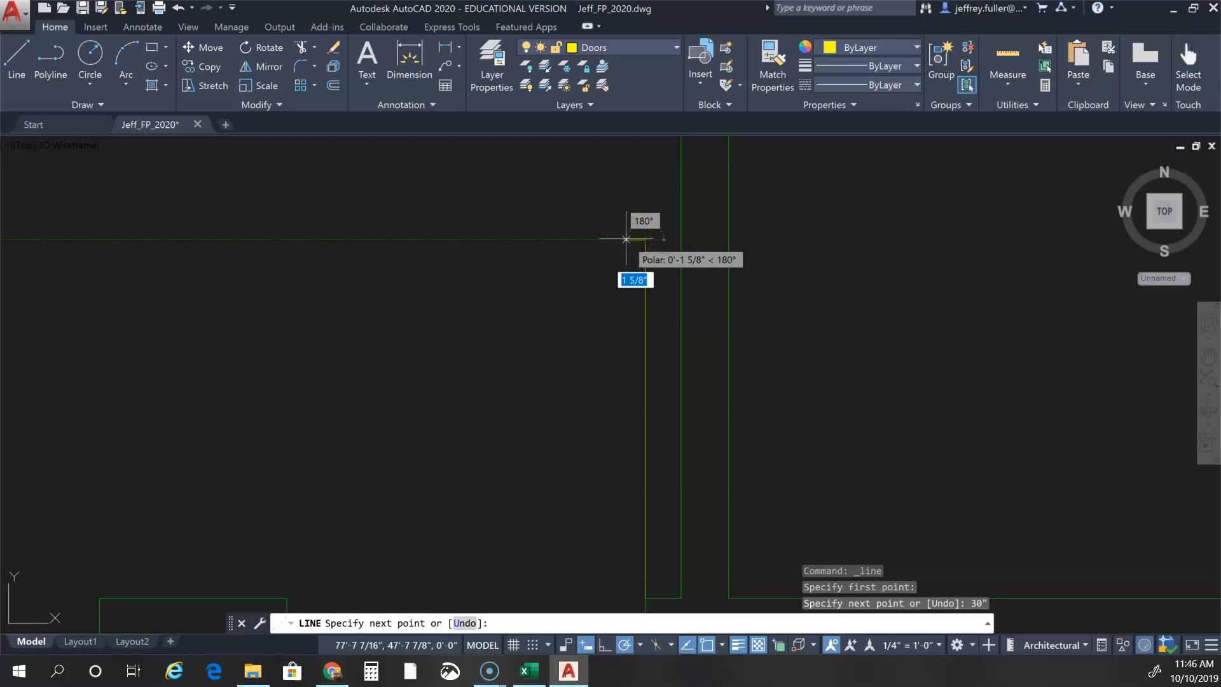
{"action": "type", "text": "1."}
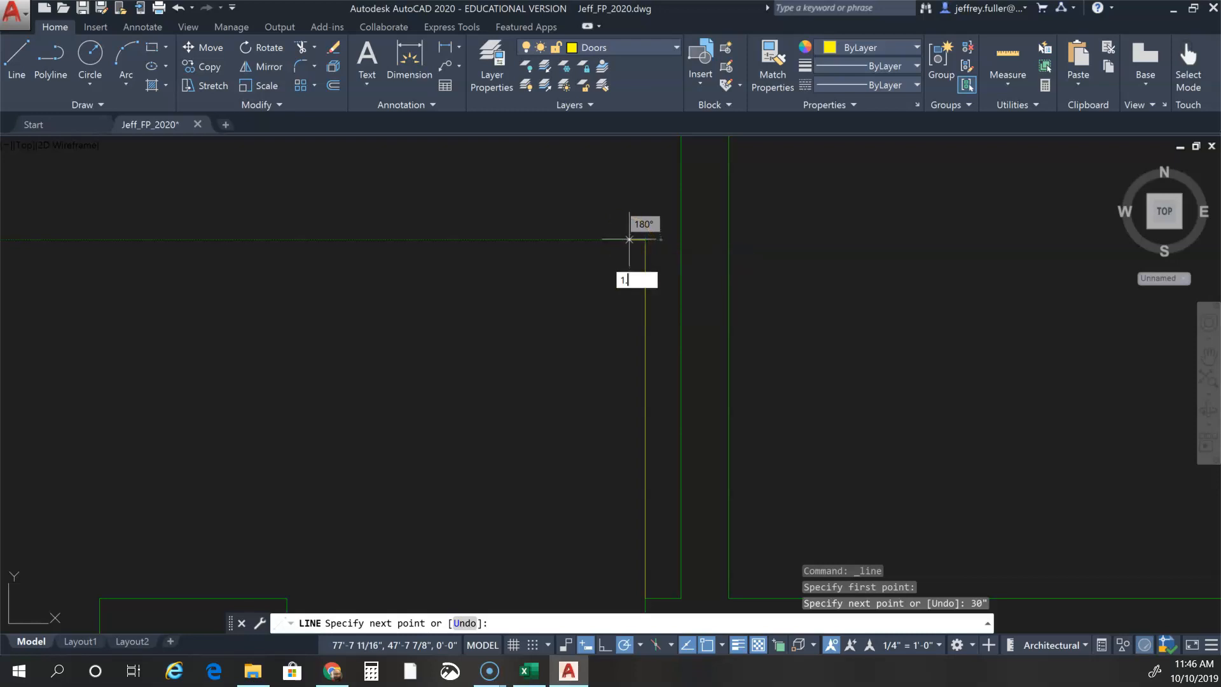
{"action": "type", "text": "5\""}
{"action": "key", "text": "Return"}
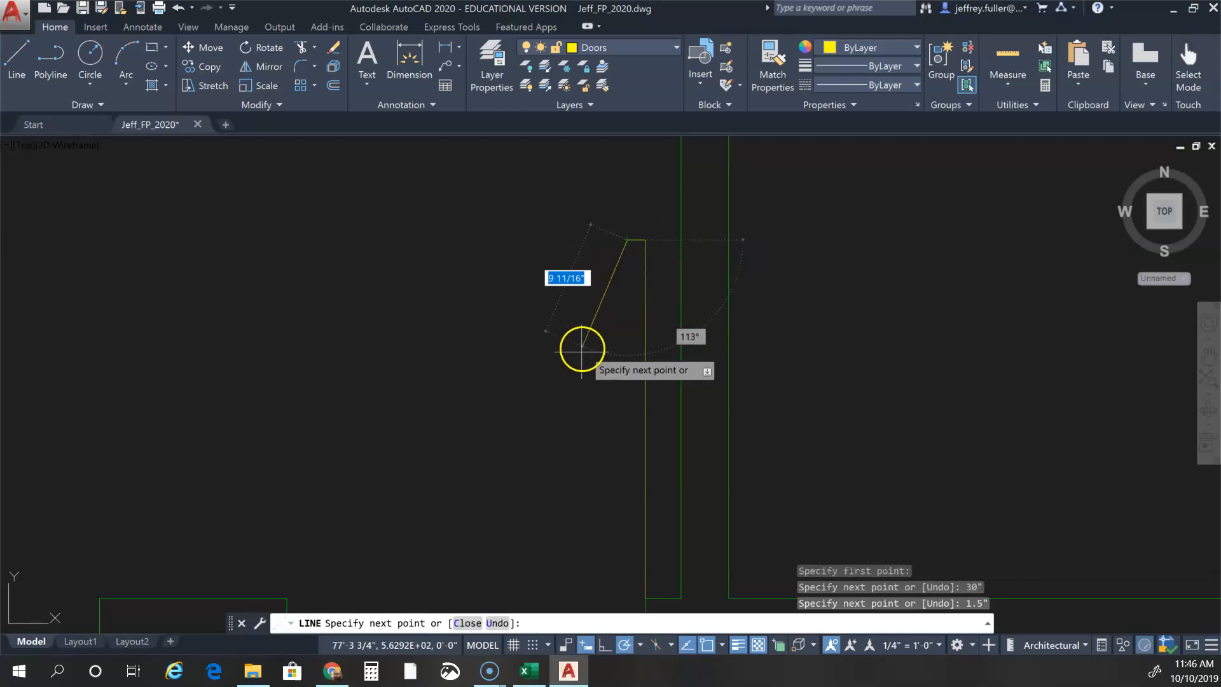
Close the door leaf outline with a line down level with the wall face and back to the jamb corner
{"action": "scroll", "coordinate": [636, 529], "scroll_direction": "down", "scroll_amount": 2}
{"action": "mouse_move", "coordinate": [636, 530]}
{"action": "middle_mouse_down"}
{"action": "mouse_move", "coordinate": [625, 537]}
{"action": "mouse_move", "coordinate": [589, 321]}
{"action": "mouse_move", "coordinate": [589, 344]}
{"action": "middle_mouse_up"}
{"action": "scroll", "coordinate": [596, 345], "scroll_direction": "up", "scroll_amount": 6}
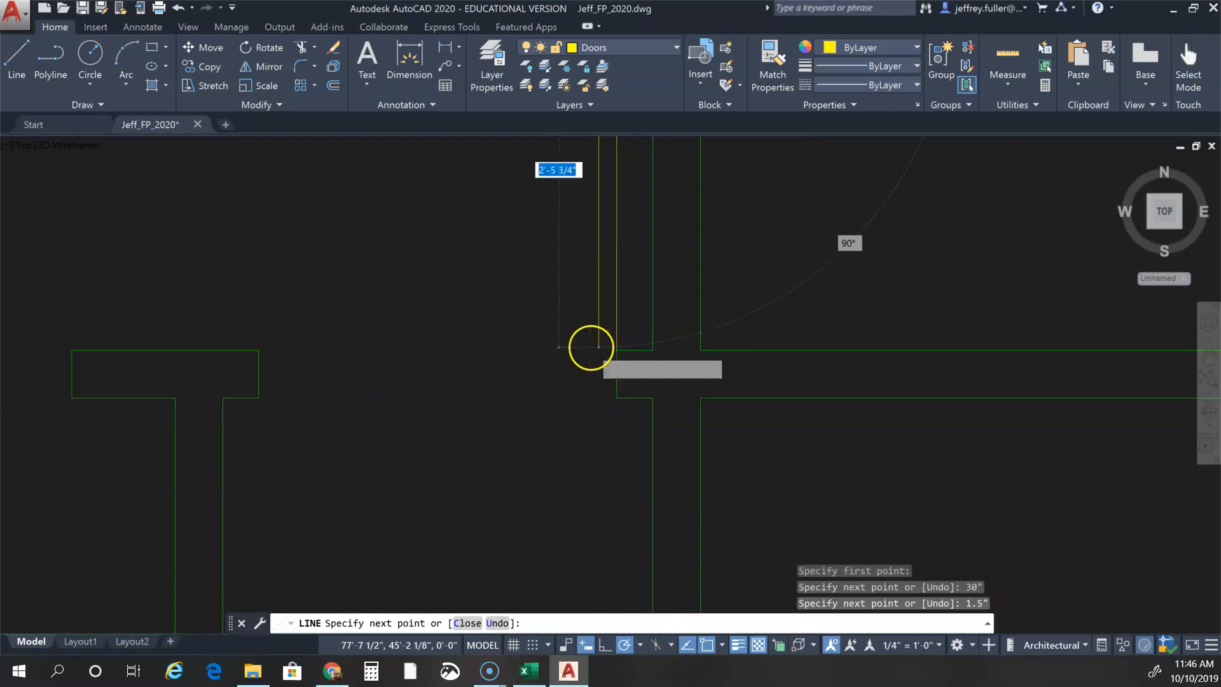
{"action": "scroll", "coordinate": [604, 302], "scroll_direction": "down", "scroll_amount": 4}
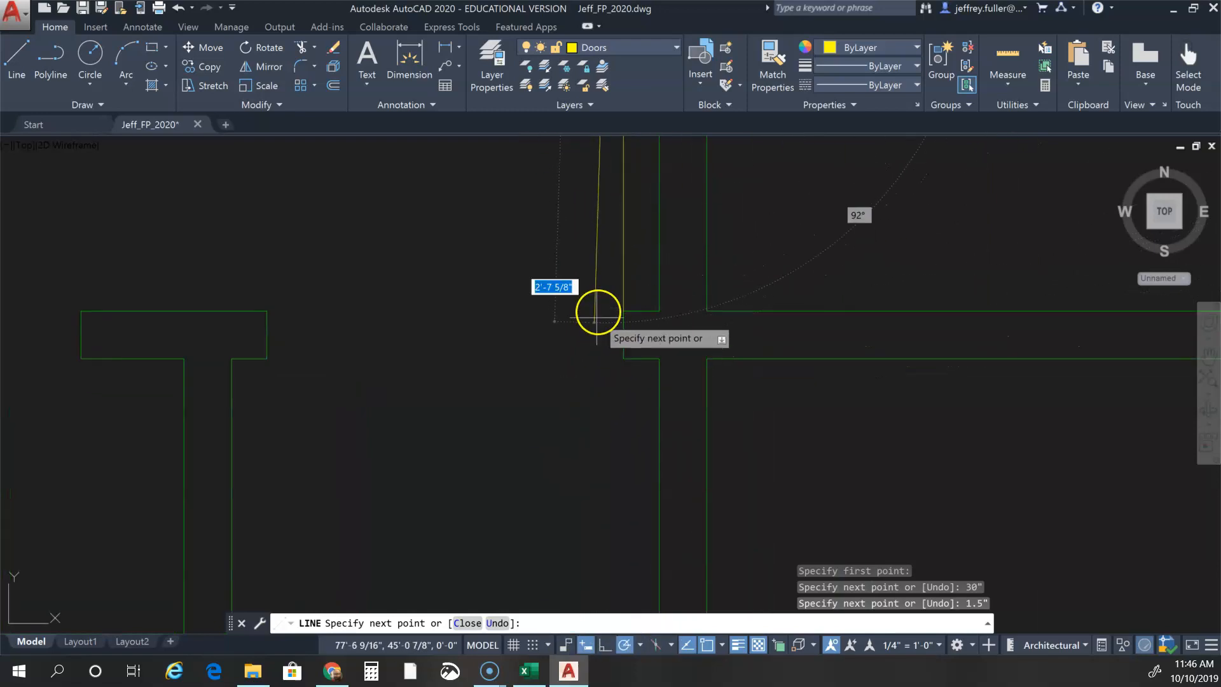
{"action": "key", "text": "Escape"}
{"action": "scroll", "coordinate": [573, 389], "scroll_direction": "down", "scroll_amount": 3}
{"action": "middle_click_drag", "start_coordinate": [572, 405], "coordinate": [674, 437]}
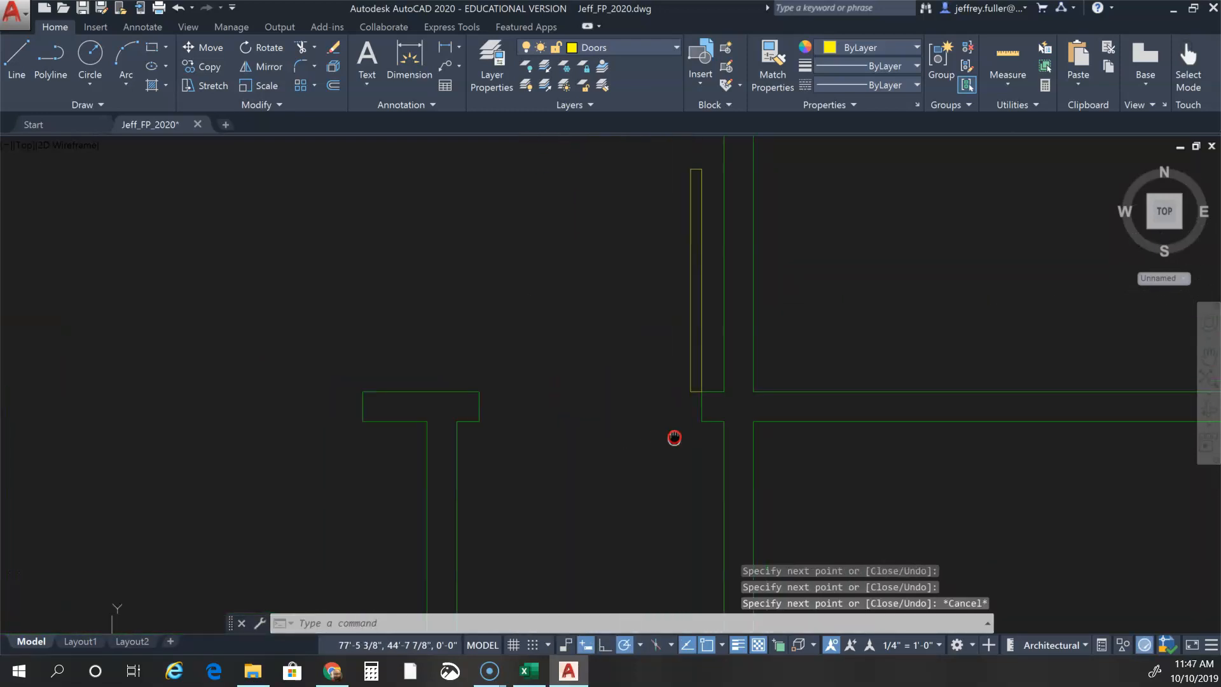
Draw a Start, Center, End swing arc from the leaf's upper inner corner, centred on its lower inner corner
{"action": "scroll", "coordinate": [537, 308], "scroll_direction": "down", "scroll_amount": 2}
{"action": "middle_click_drag", "start_coordinate": [537, 308], "coordinate": [537, 363]}
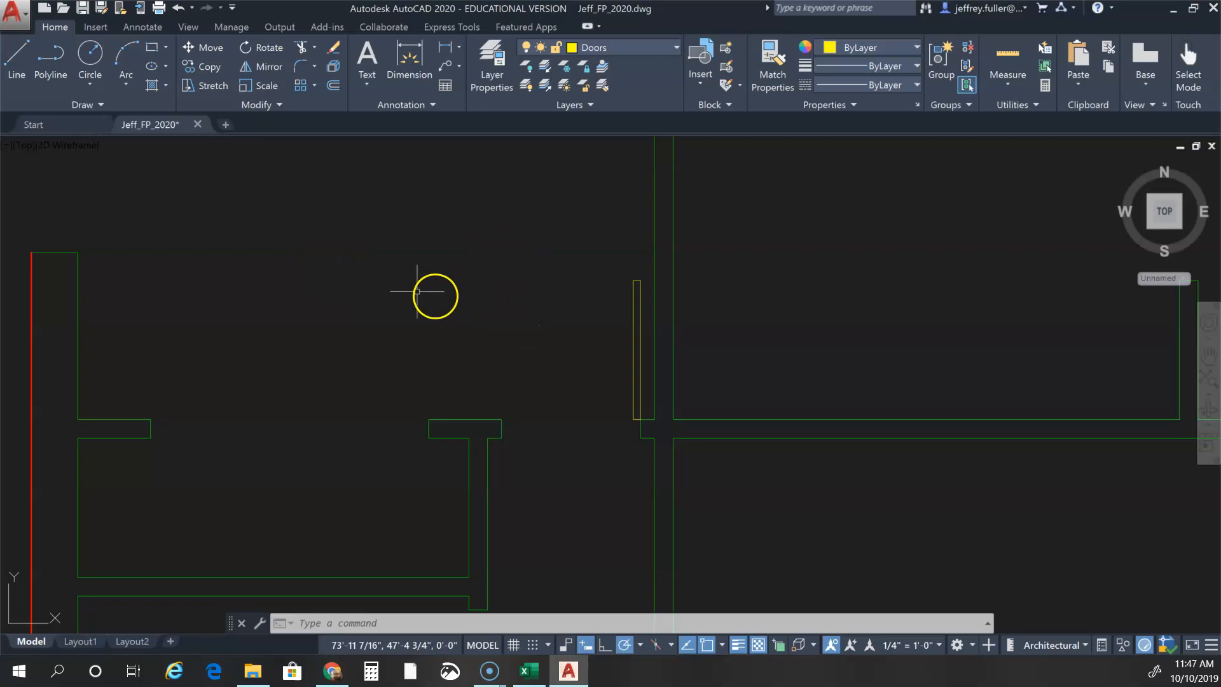
{"action": "left_click", "coordinate": [127, 86]}
{"action": "left_click", "coordinate": [105, 167]}
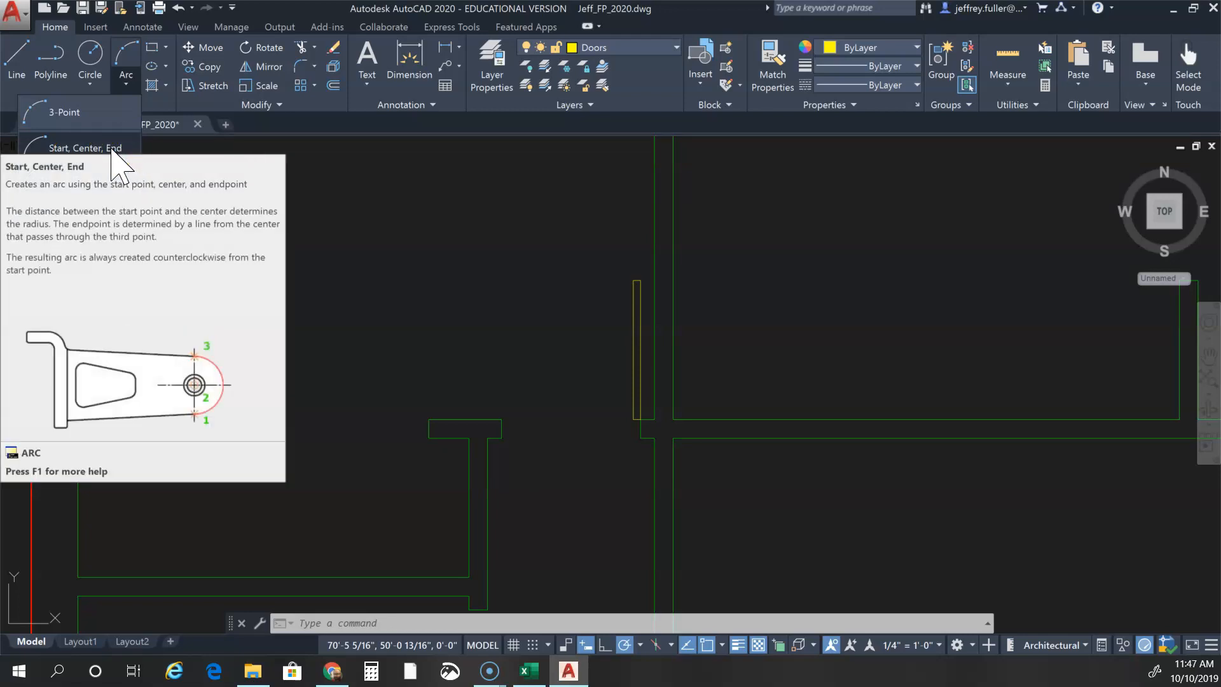
{"action": "left_click", "coordinate": [112, 149]}
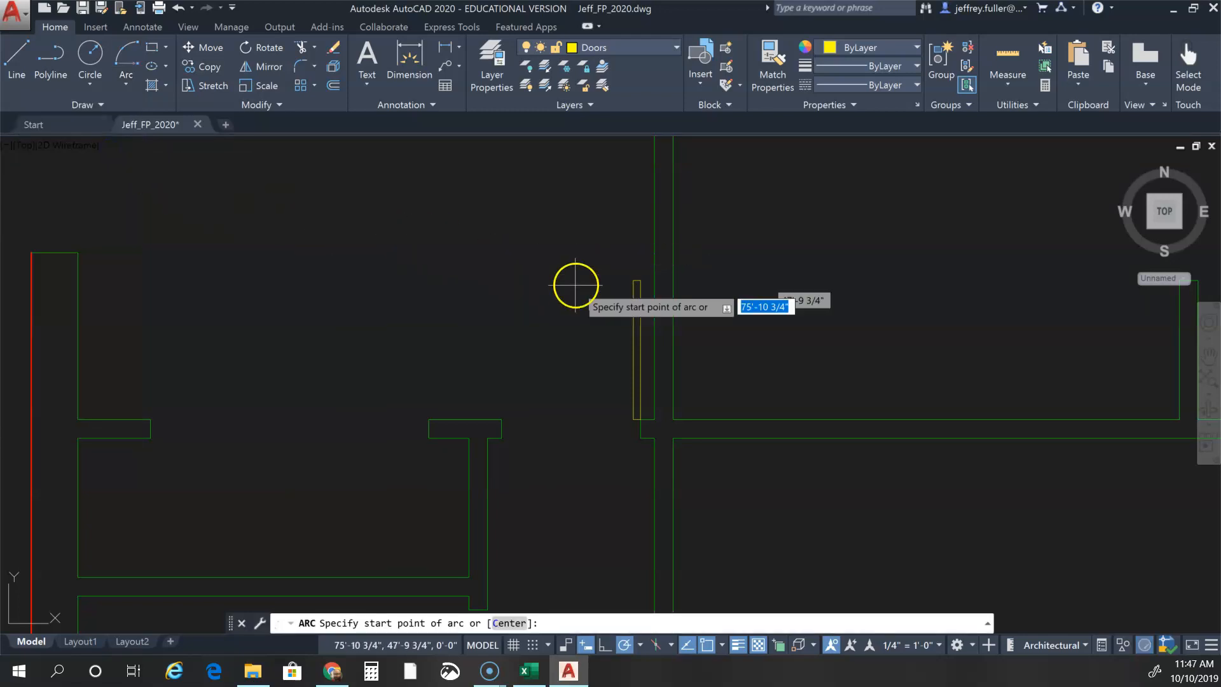
{"action": "left_click", "coordinate": [634, 280]}
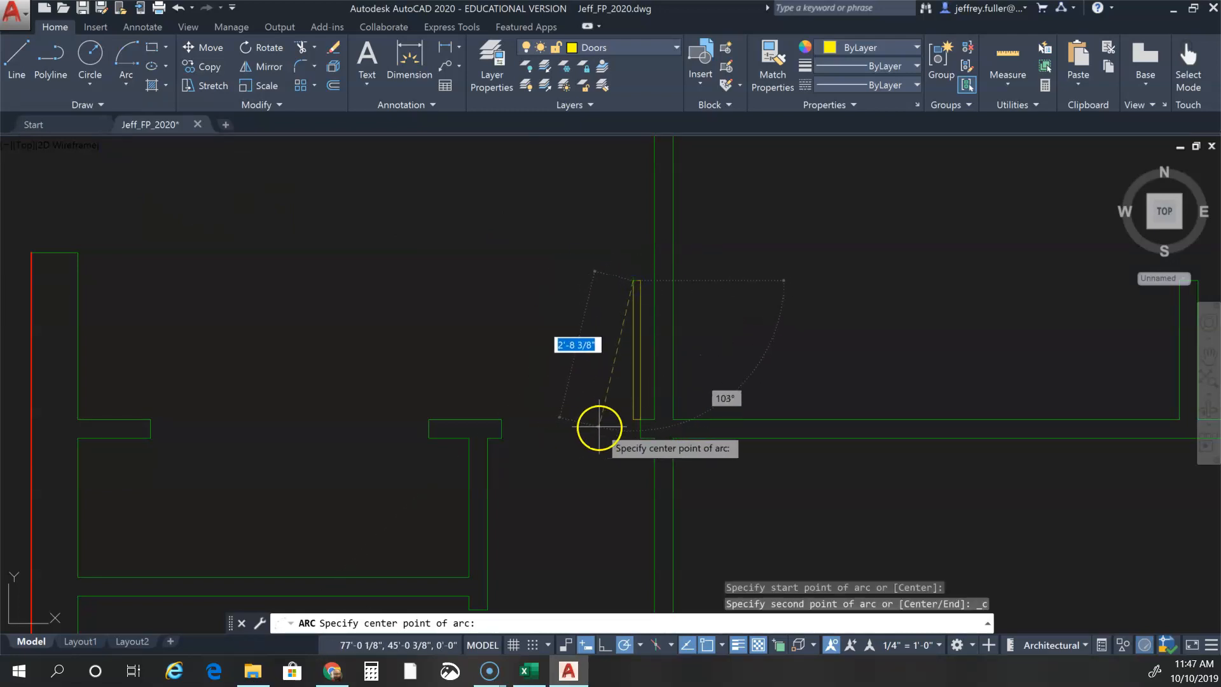
{"action": "left_click", "coordinate": [633, 419]}
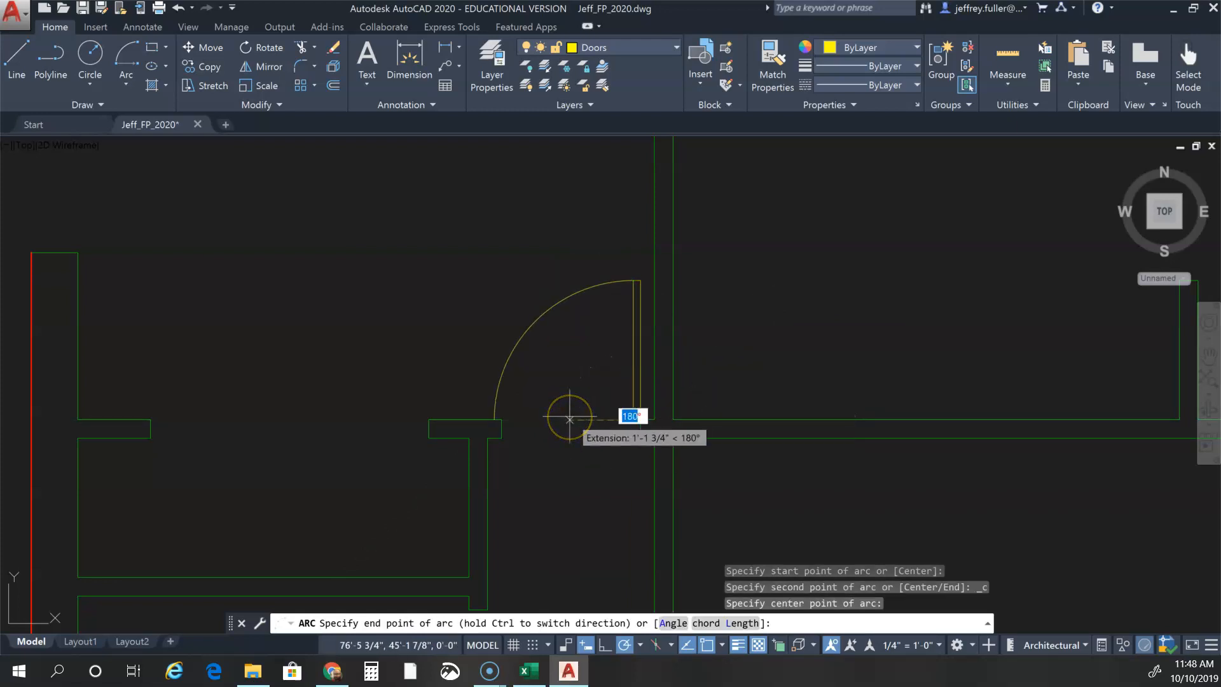
{"action": "key", "text": "Escape"}
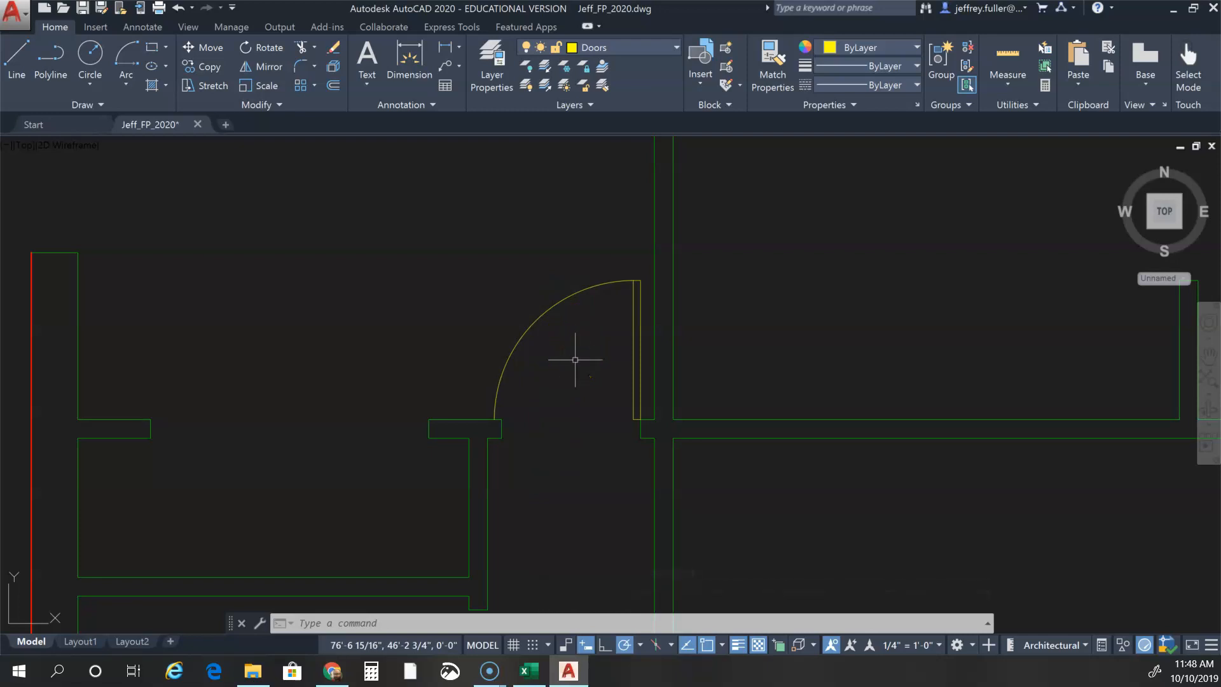
Check where the swing arc meets the door leaf and the opposite jamb, and delete the arc
{"action": "left_click", "coordinate": [567, 299]}
{"action": "scroll", "coordinate": [635, 289], "scroll_direction": "up", "scroll_amount": 5}
{"action": "mouse_move", "coordinate": [609, 210]}
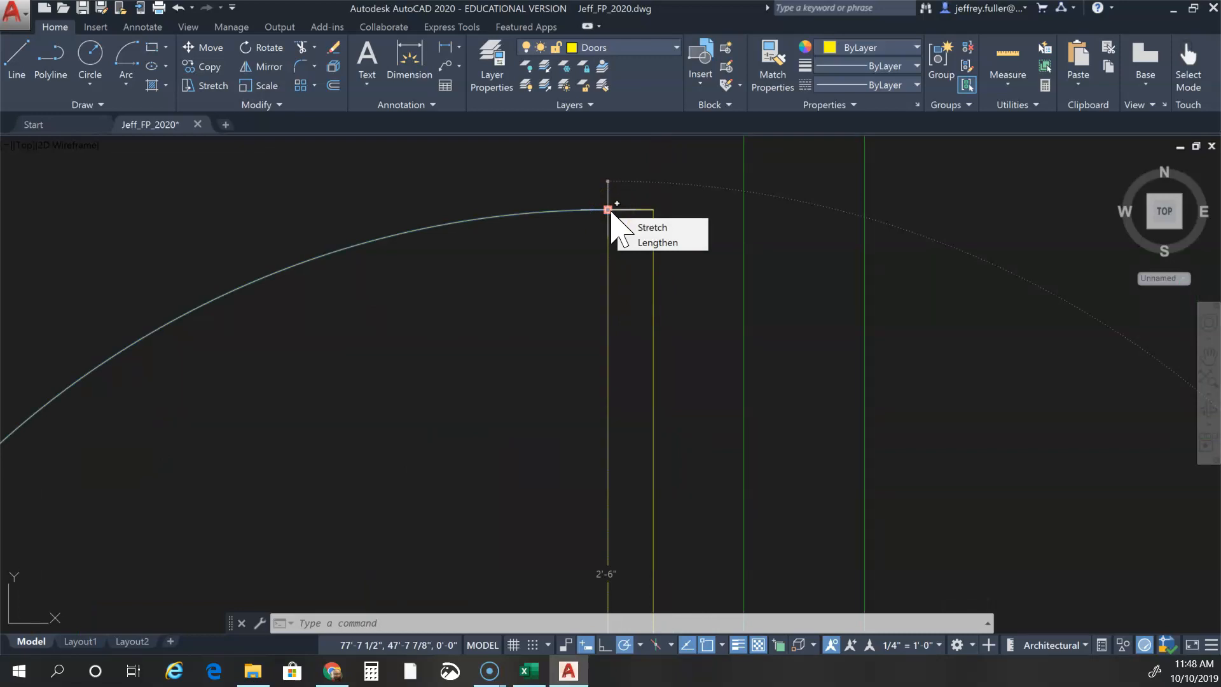
{"action": "scroll", "coordinate": [626, 212], "scroll_direction": "down", "scroll_amount": 3}
{"action": "scroll", "coordinate": [517, 305], "scroll_direction": "up", "scroll_amount": 5}
{"action": "scroll", "coordinate": [578, 357], "scroll_direction": "down", "scroll_amount": 4}
{"action": "scroll", "coordinate": [577, 314], "scroll_direction": "up", "scroll_amount": 5}
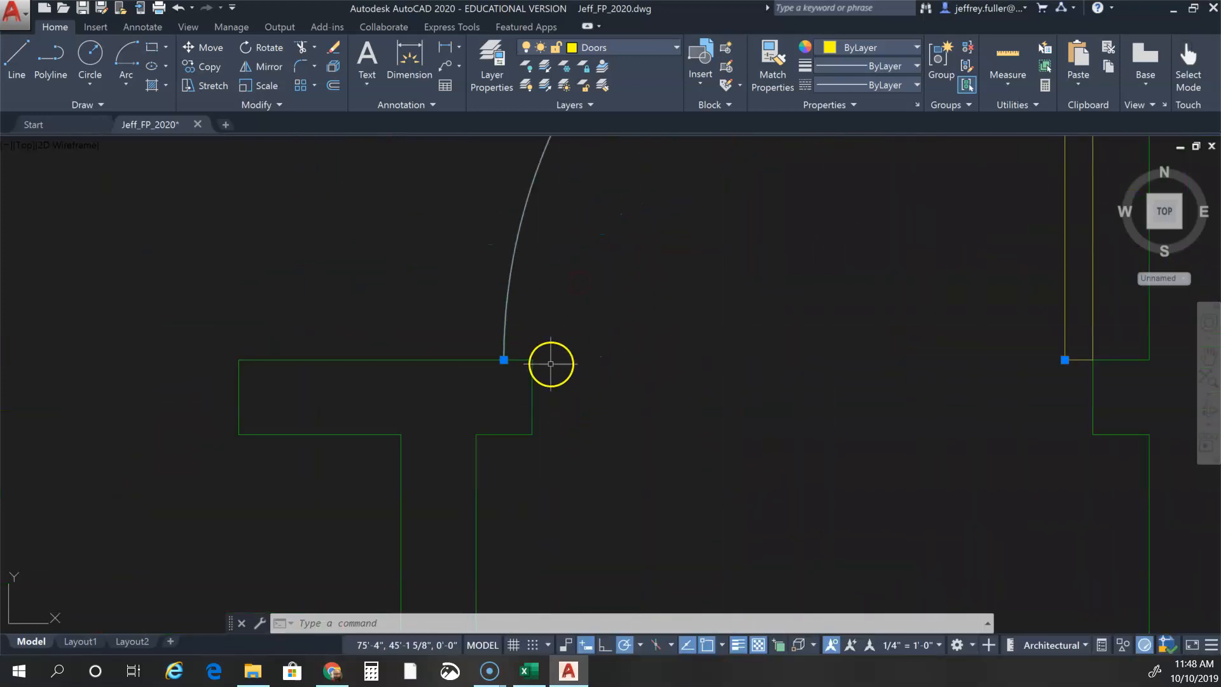
{"action": "scroll", "coordinate": [550, 364], "scroll_direction": "up", "scroll_amount": 2}
{"action": "left_click", "coordinate": [550, 358]}
{"action": "key", "text": "Escape"}
{"action": "key", "text": "Escape"}
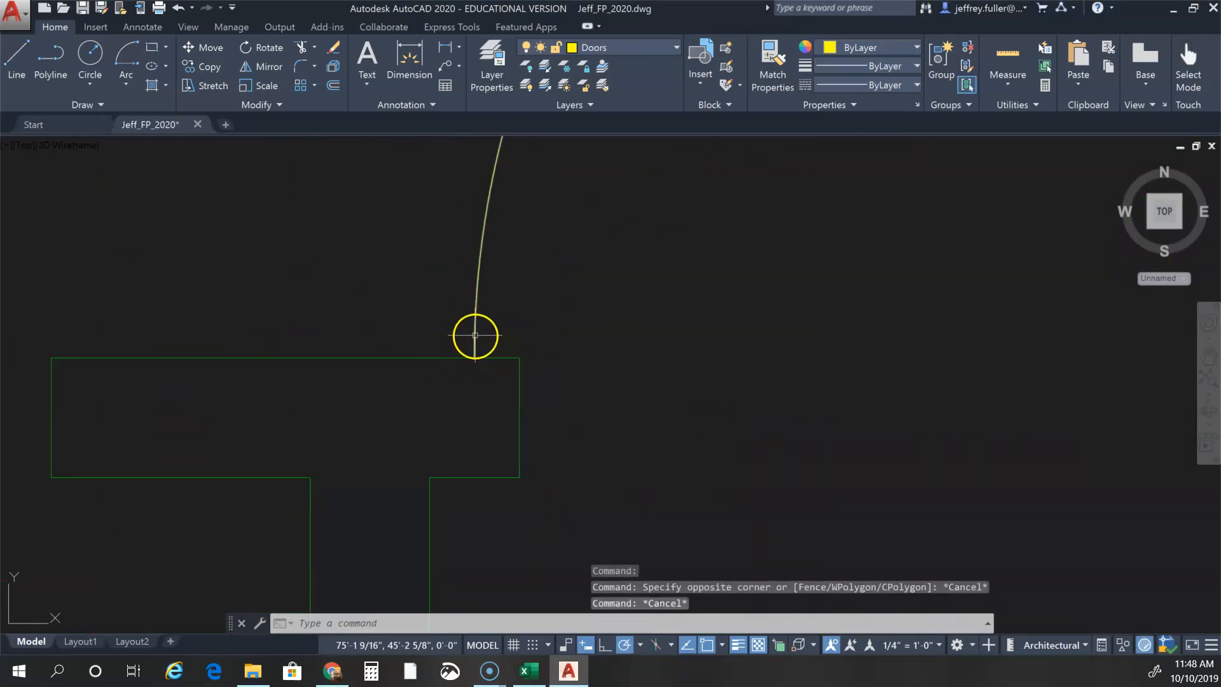
{"action": "scroll", "coordinate": [519, 359], "scroll_direction": "down", "scroll_amount": 5}
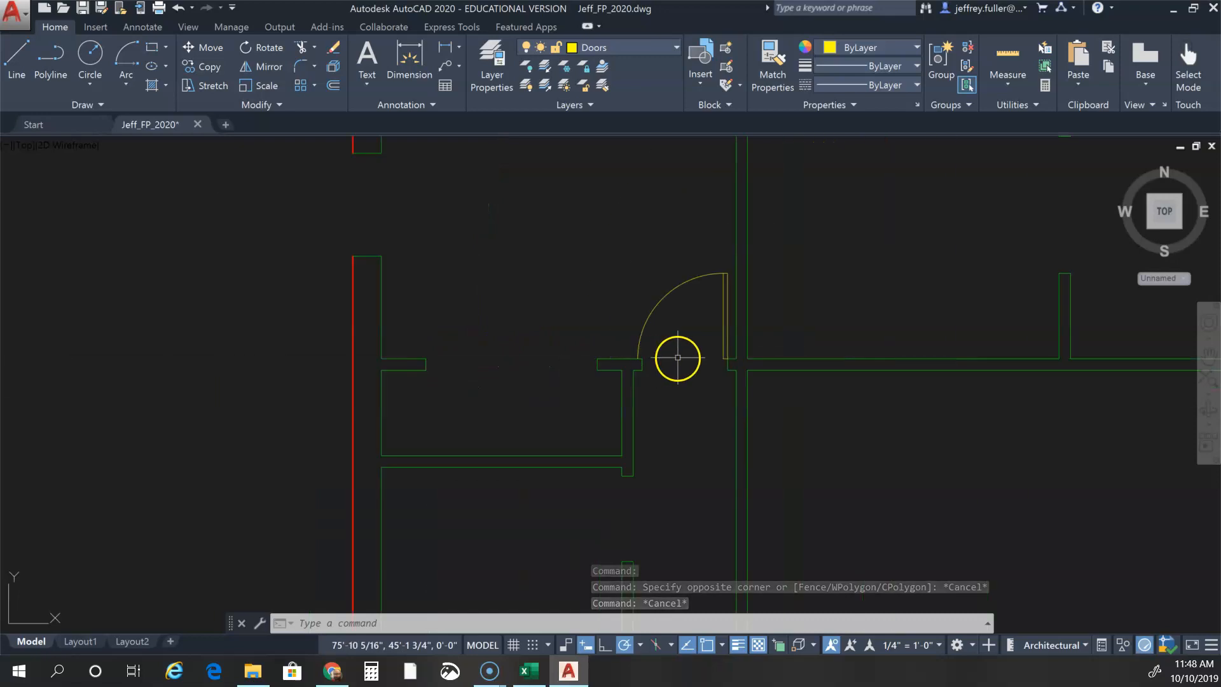
{"action": "left_click", "coordinate": [466, 340]}
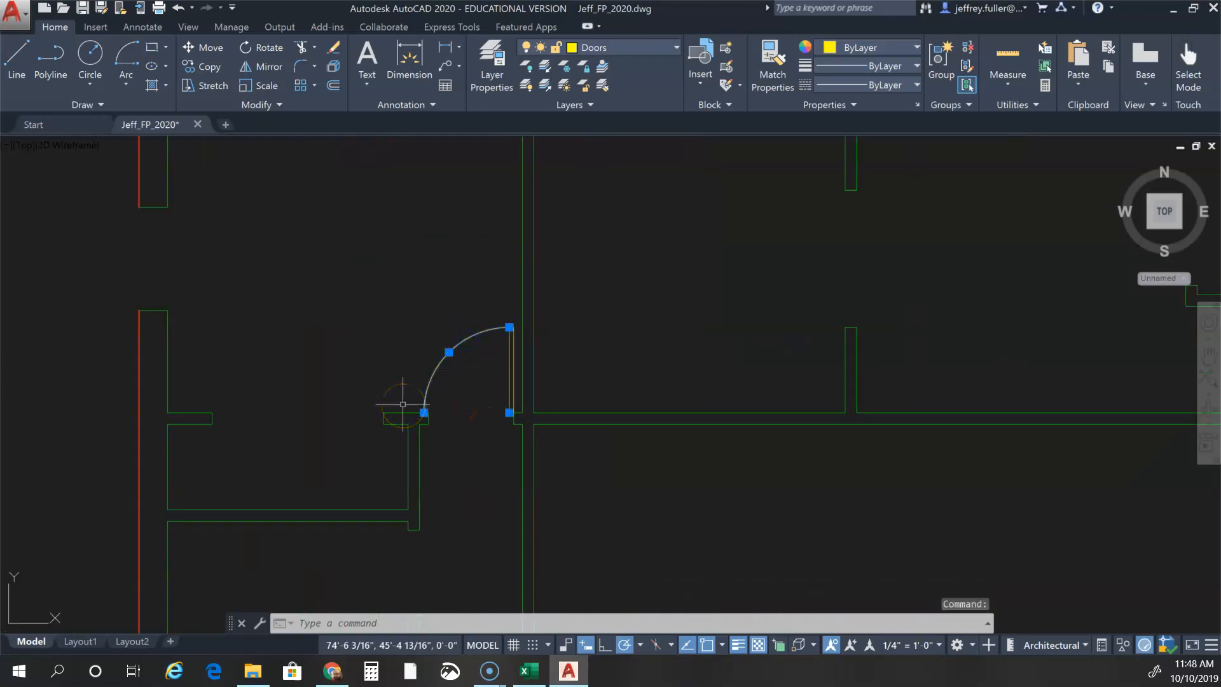
{"action": "key", "text": "Delete"}
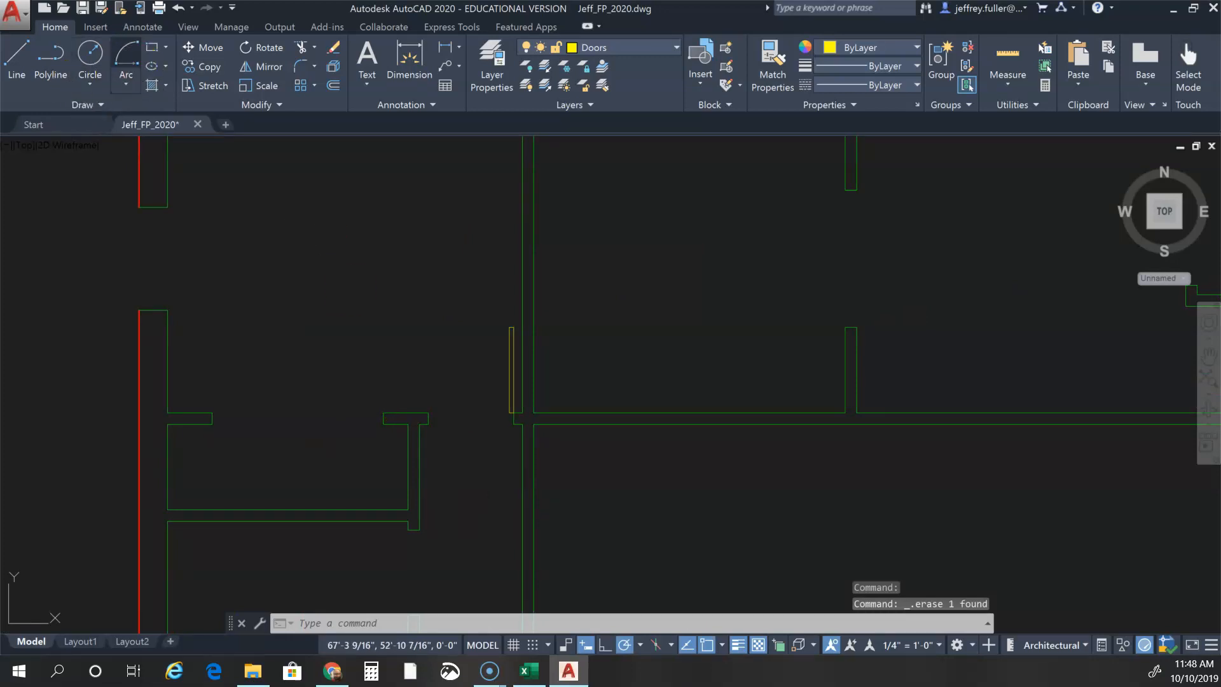
Draw a Start, Center, End arc from the leaf's upper wall-side corner, centred on the hinge-side jamb corner and ending at the opposite jamb
{"action": "left_click", "coordinate": [126, 60]}
{"action": "scroll", "coordinate": [438, 331], "scroll_direction": "up", "scroll_amount": 3}
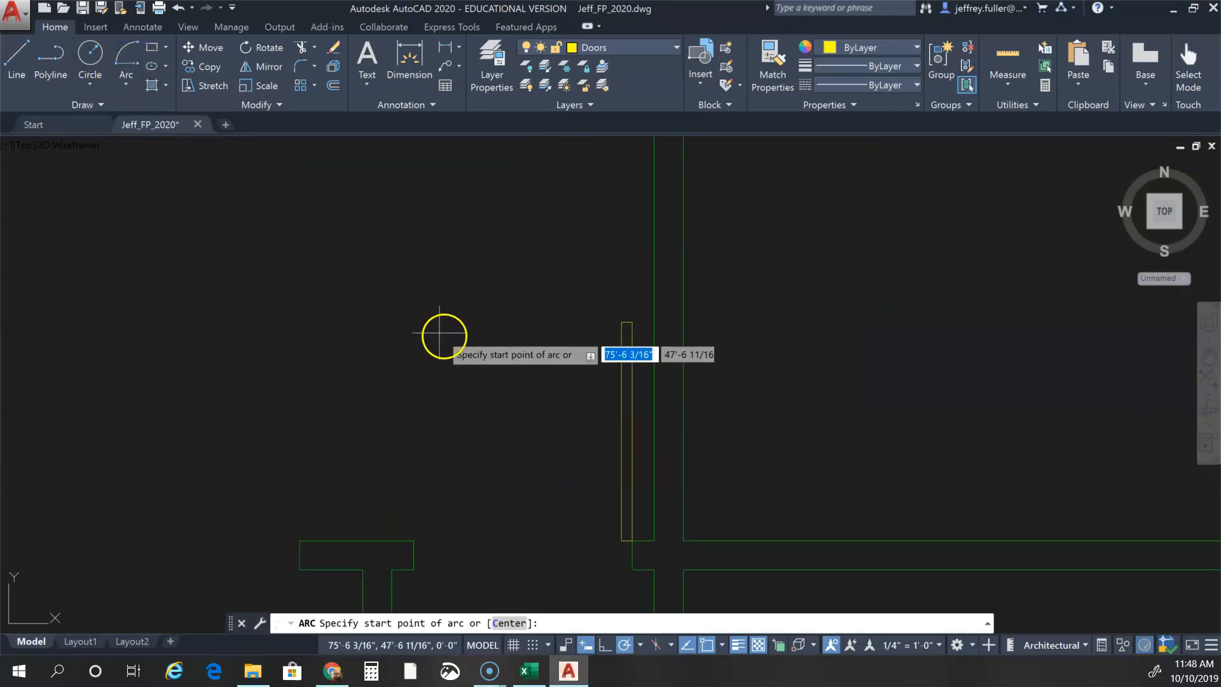
{"action": "left_click", "coordinate": [632, 322]}
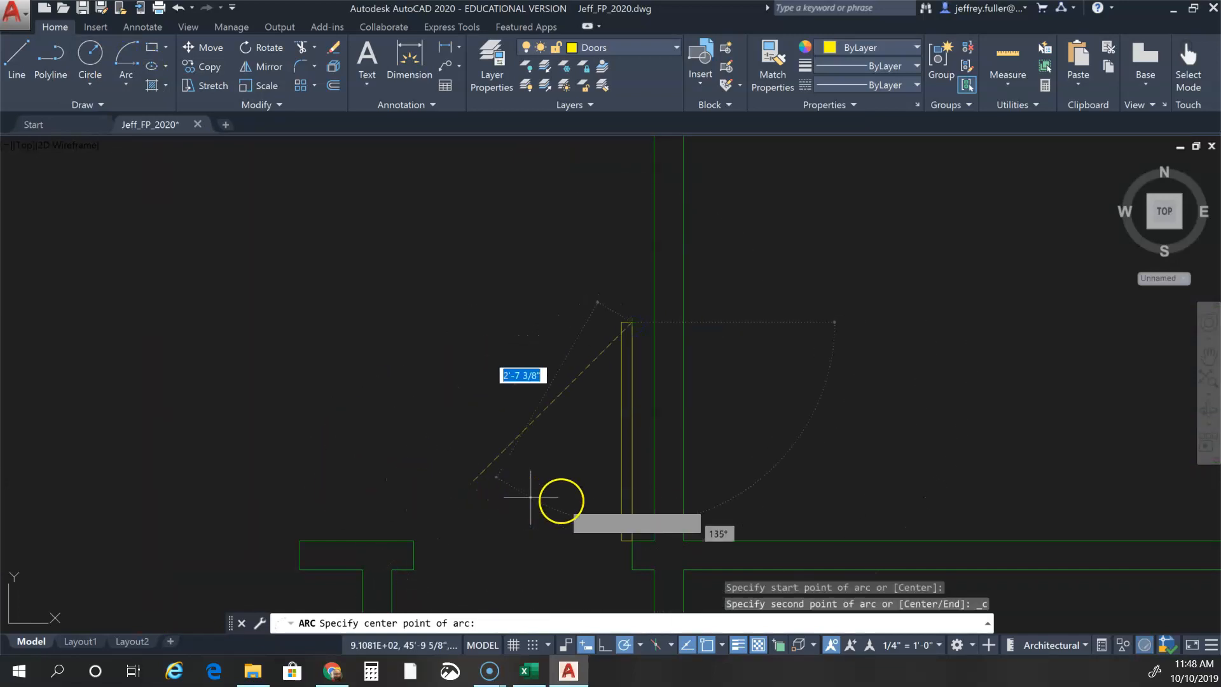
{"action": "left_click", "coordinate": [632, 541]}
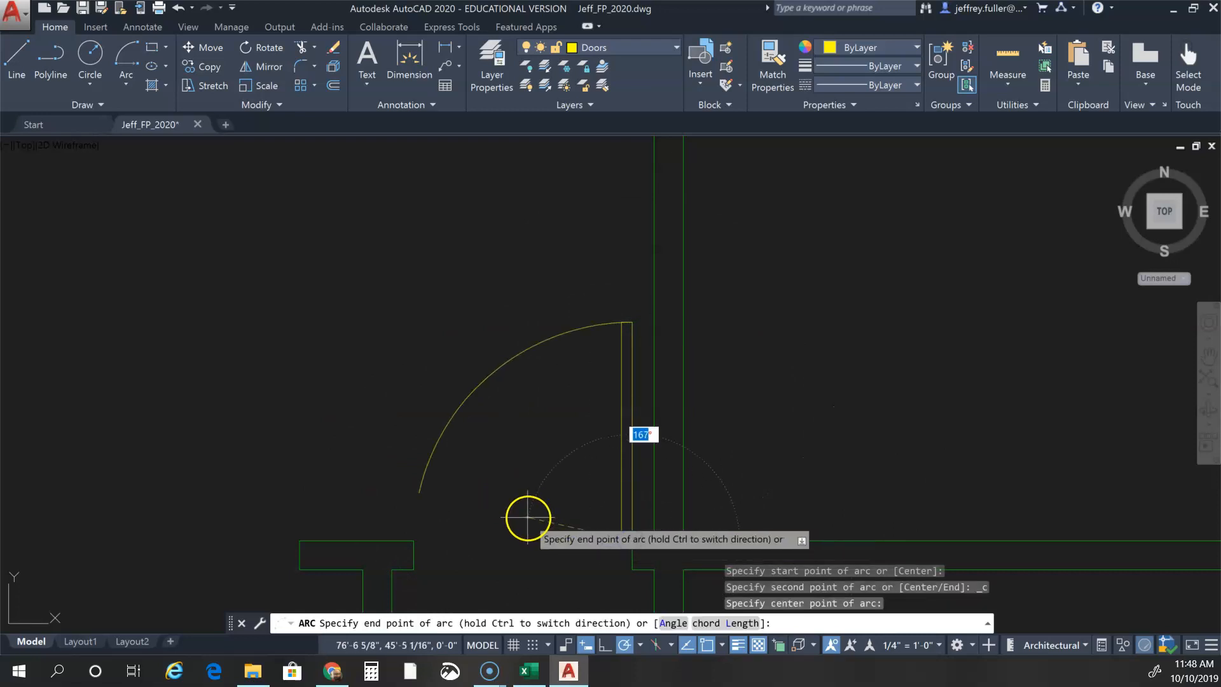
{"action": "left_click", "coordinate": [466, 540]}
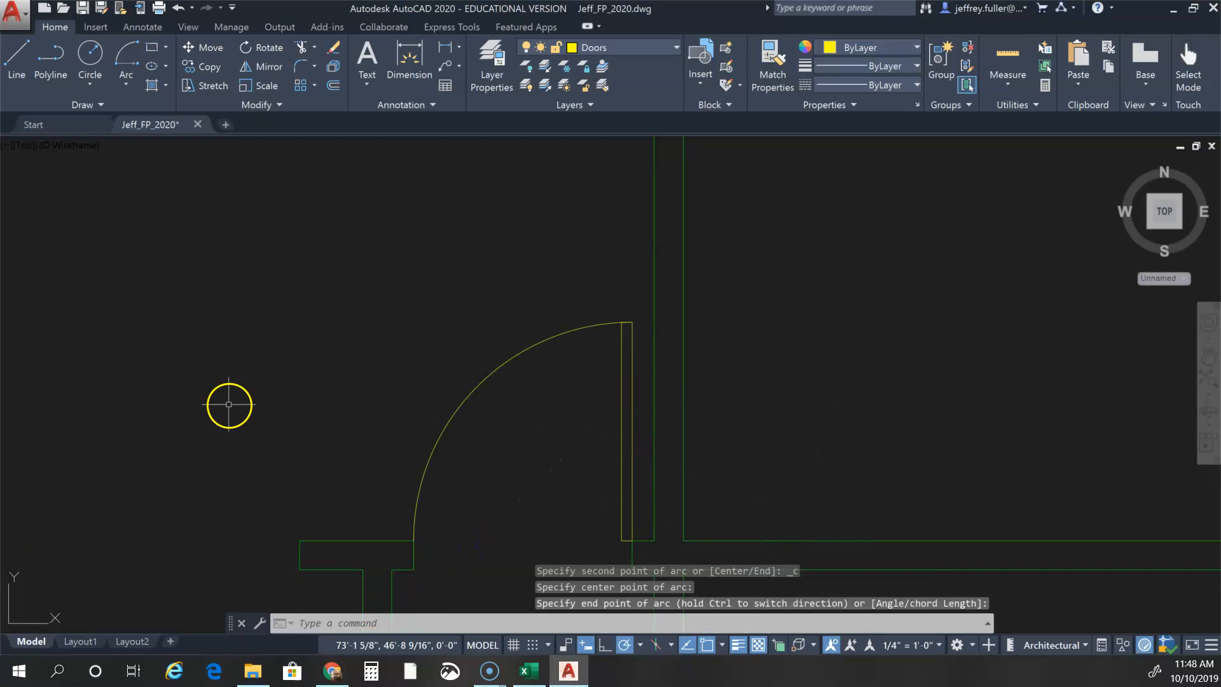
{"action": "key", "text": "Escape"}
{"action": "scroll", "coordinate": [230, 405], "scroll_direction": "down", "scroll_amount": 2}
{"action": "mouse_move", "coordinate": [374, 462]}
{"action": "middle_mouse_down"}
{"action": "mouse_move", "coordinate": [488, 426]}
{"action": "mouse_move", "coordinate": [561, 347]}
{"action": "middle_mouse_up"}
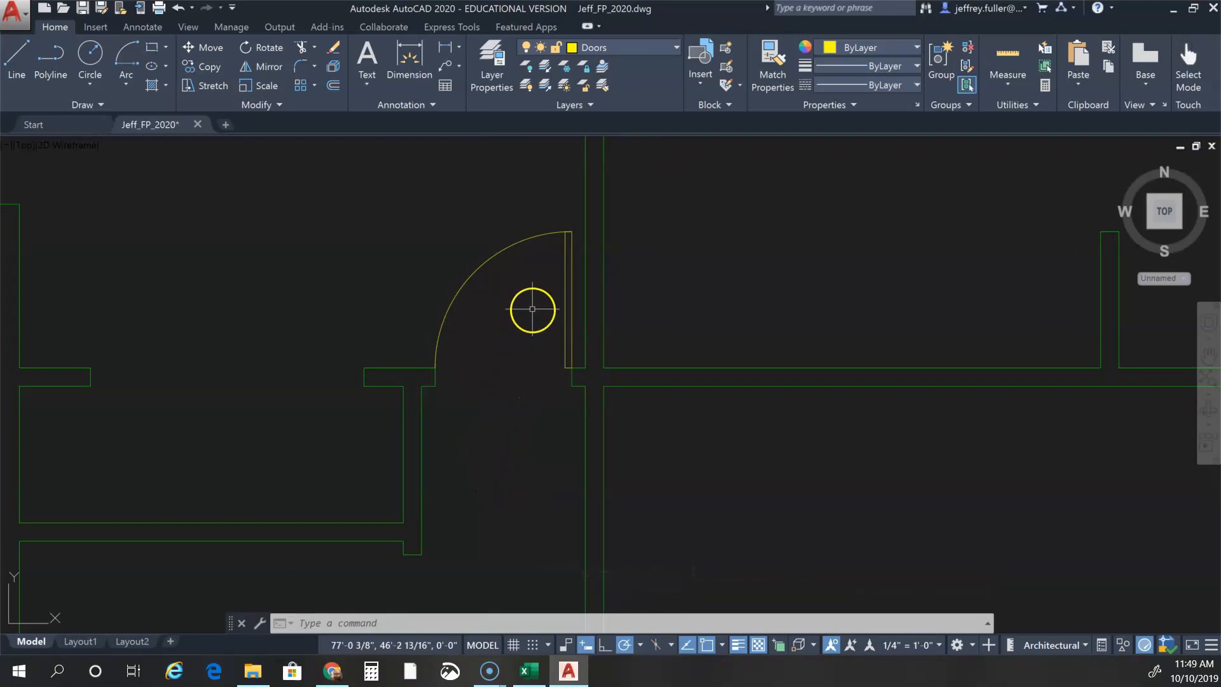
Examine the completed door symbol and the other door openings in the surrounding interior walls
{"action": "middle_click_drag", "start_coordinate": [488, 415], "coordinate": [492, 475]}
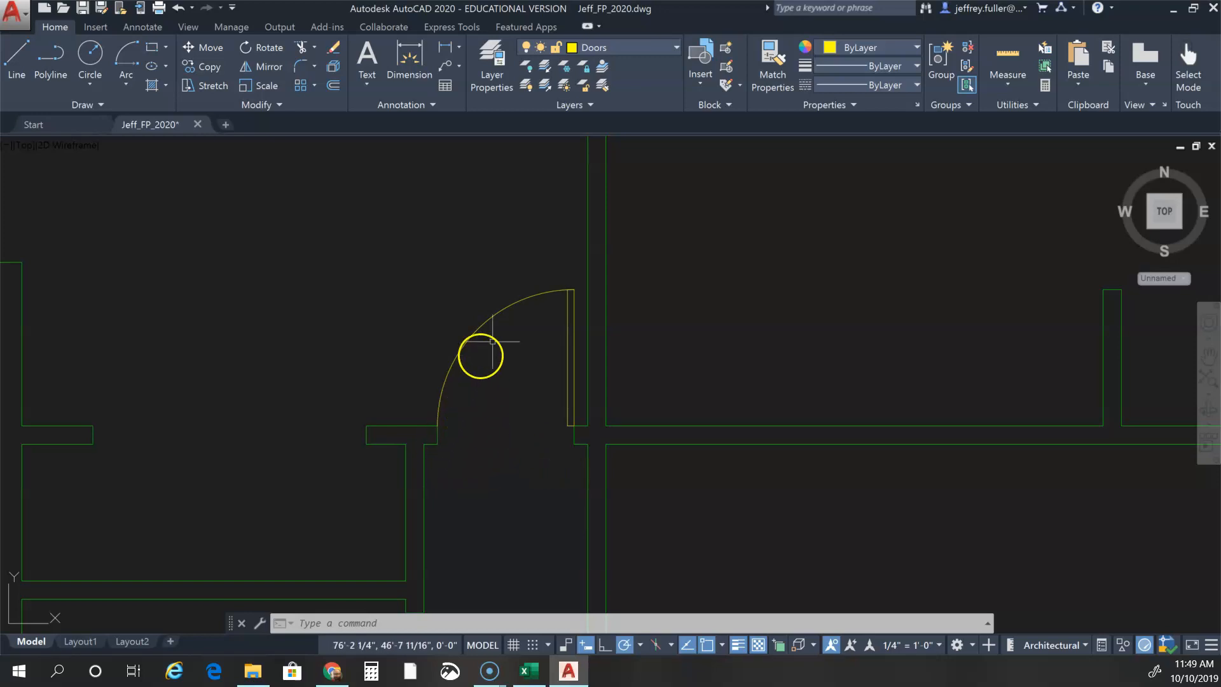
{"action": "scroll", "coordinate": [445, 474], "scroll_direction": "down", "scroll_amount": 5}
{"action": "middle_click_drag", "start_coordinate": [483, 477], "coordinate": [519, 395]}
{"action": "scroll", "coordinate": [519, 395], "scroll_direction": "up", "scroll_amount": 4}
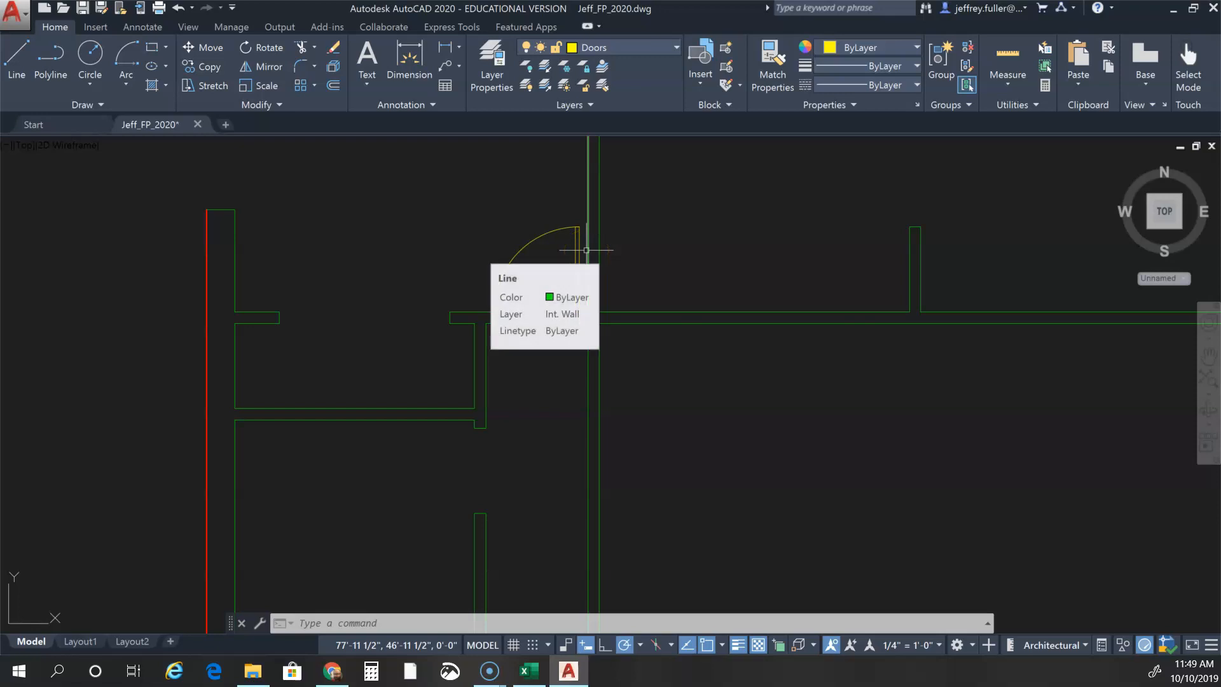
{"action": "scroll", "coordinate": [665, 375], "scroll_direction": "down", "scroll_amount": 2}
{"action": "scroll", "coordinate": [624, 381], "scroll_direction": "down", "scroll_amount": 1}
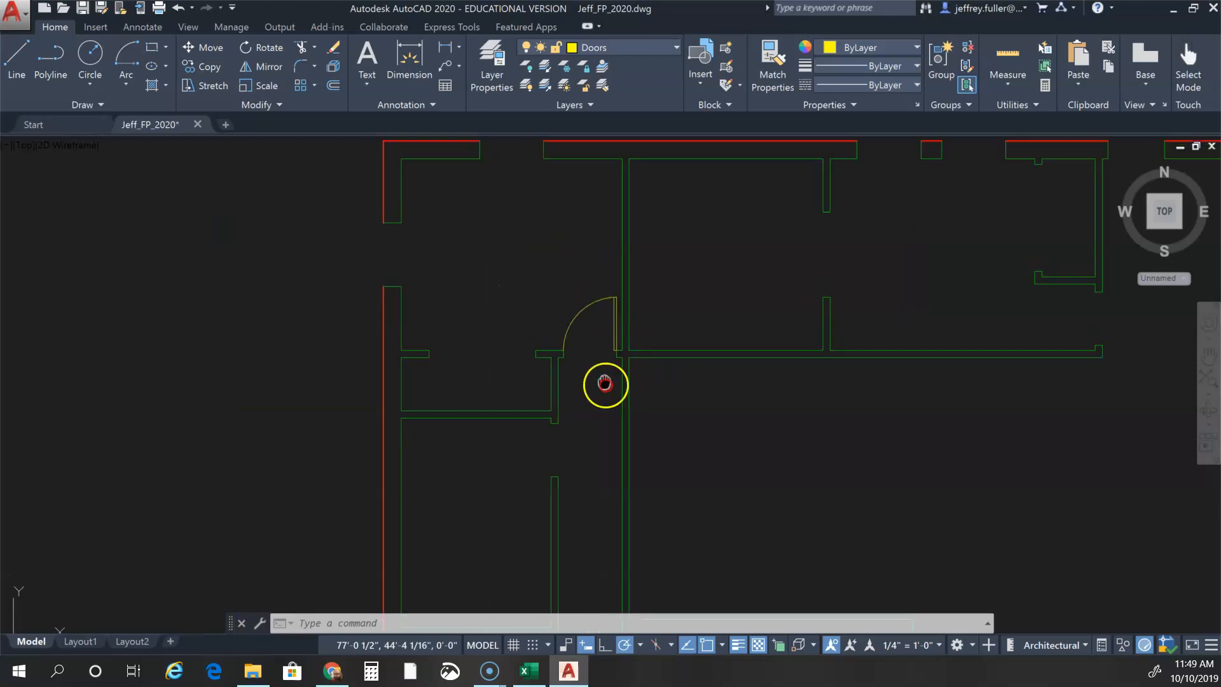
{"action": "scroll", "coordinate": [611, 351], "scroll_direction": "up", "scroll_amount": 5}
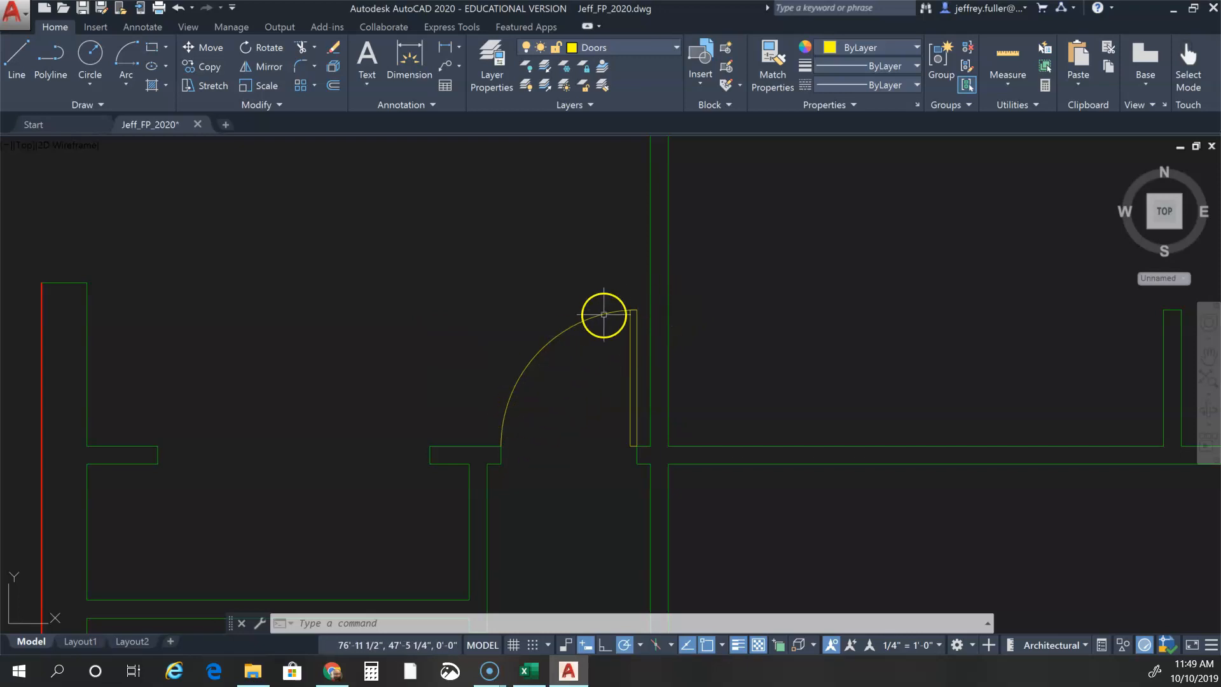
{"action": "scroll", "coordinate": [553, 450], "scroll_direction": "down", "scroll_amount": 5}
{"action": "middle_click_drag", "start_coordinate": [553, 450], "coordinate": [567, 244]}
{"action": "scroll", "coordinate": [553, 363], "scroll_direction": "up", "scroll_amount": 1}
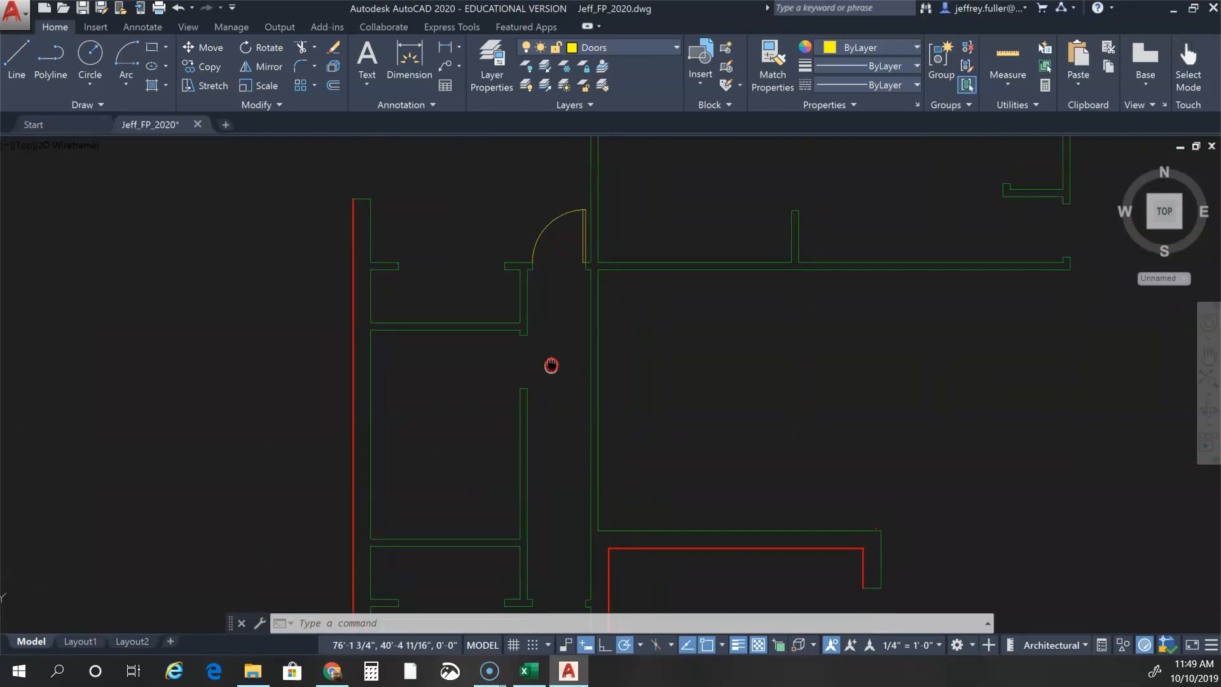
{"action": "scroll", "coordinate": [552, 332], "scroll_direction": "up", "scroll_amount": 1}
{"action": "scroll", "coordinate": [553, 335], "scroll_direction": "up", "scroll_amount": 2}
{"action": "middle_click_drag", "start_coordinate": [555, 346], "coordinate": [551, 539]}
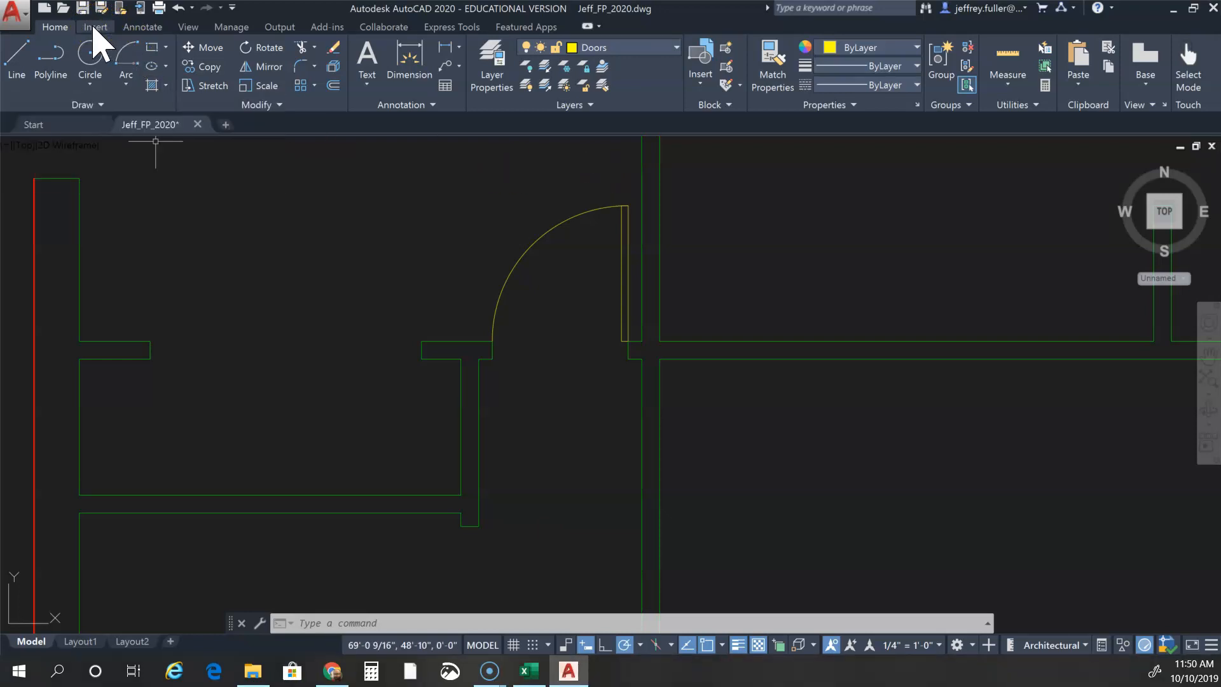
Set up a block definition named "30 in door" in inches, with base point and objects specified on-screen, Convert to block, uniform scaling and exploding allowed
{"action": "left_click", "coordinate": [95, 27]}
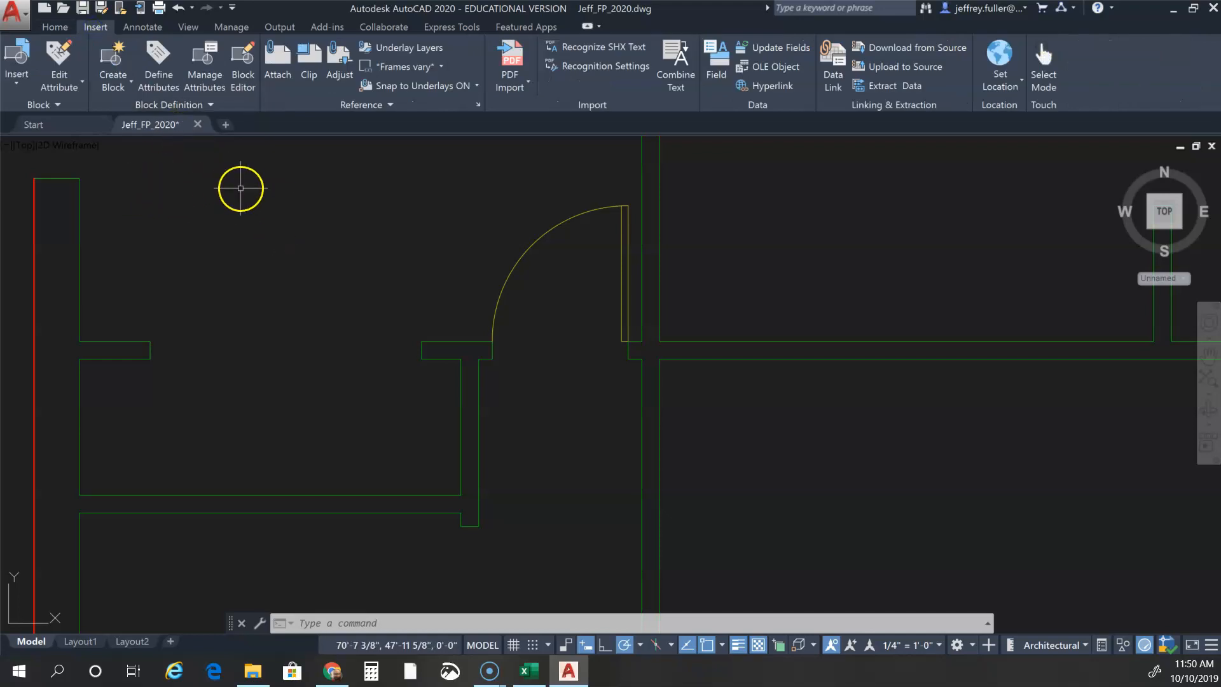
{"action": "left_click", "coordinate": [118, 85]}
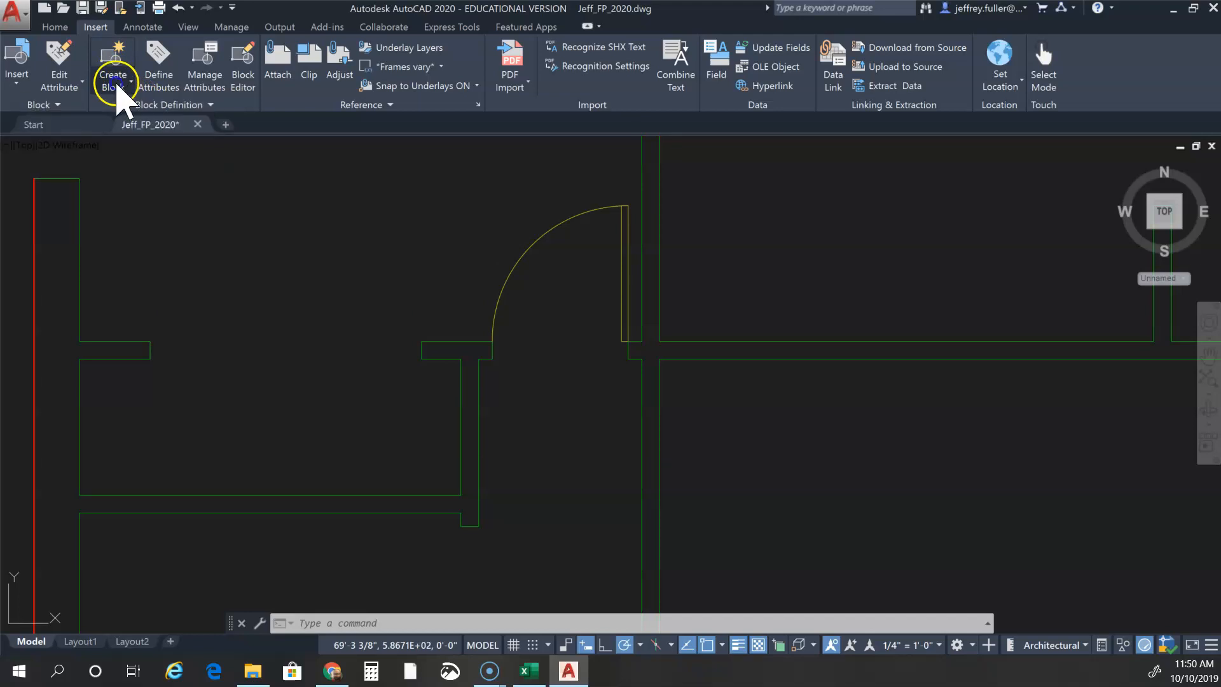
{"action": "left_click", "coordinate": [99, 115]}
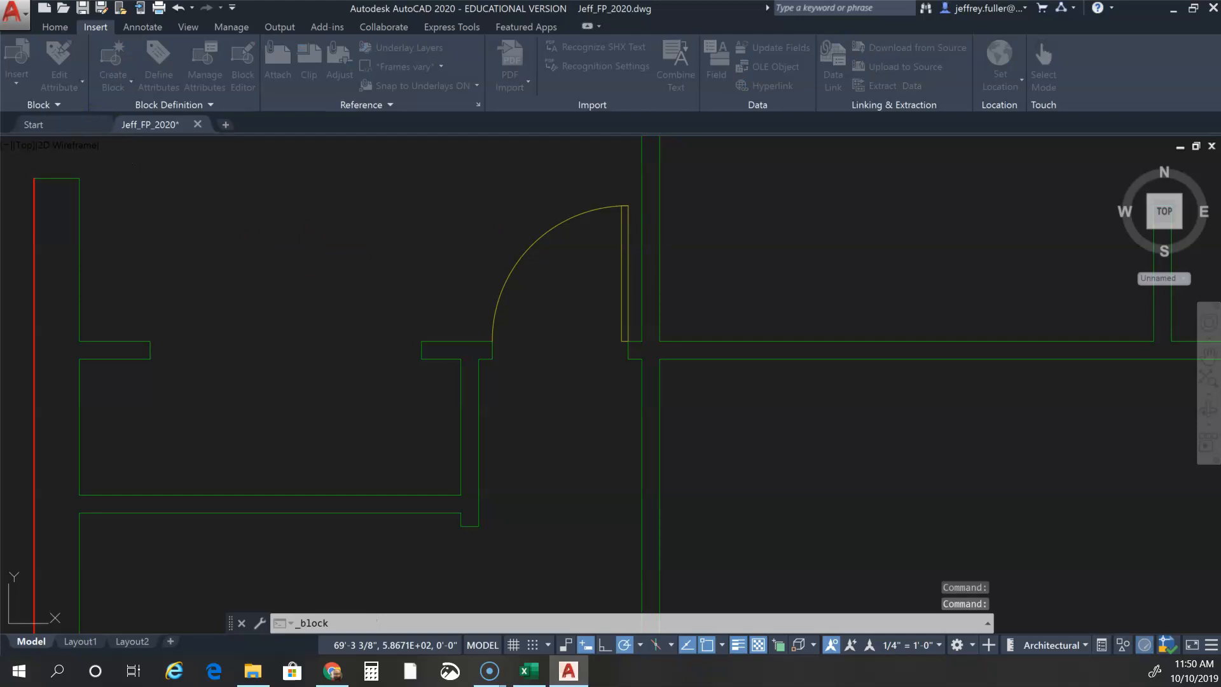
{"action": "left_click_drag", "start_coordinate": [1220, 212], "coordinate": [719, 194]}
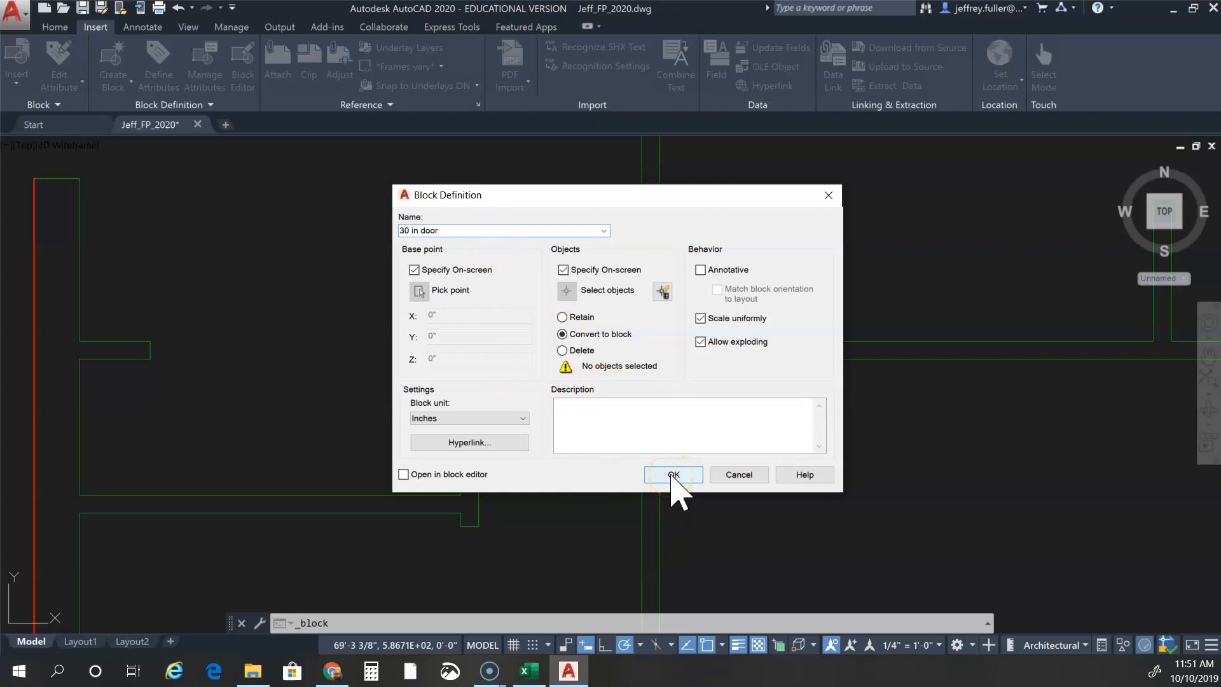
{"action": "left_click", "coordinate": [672, 475]}
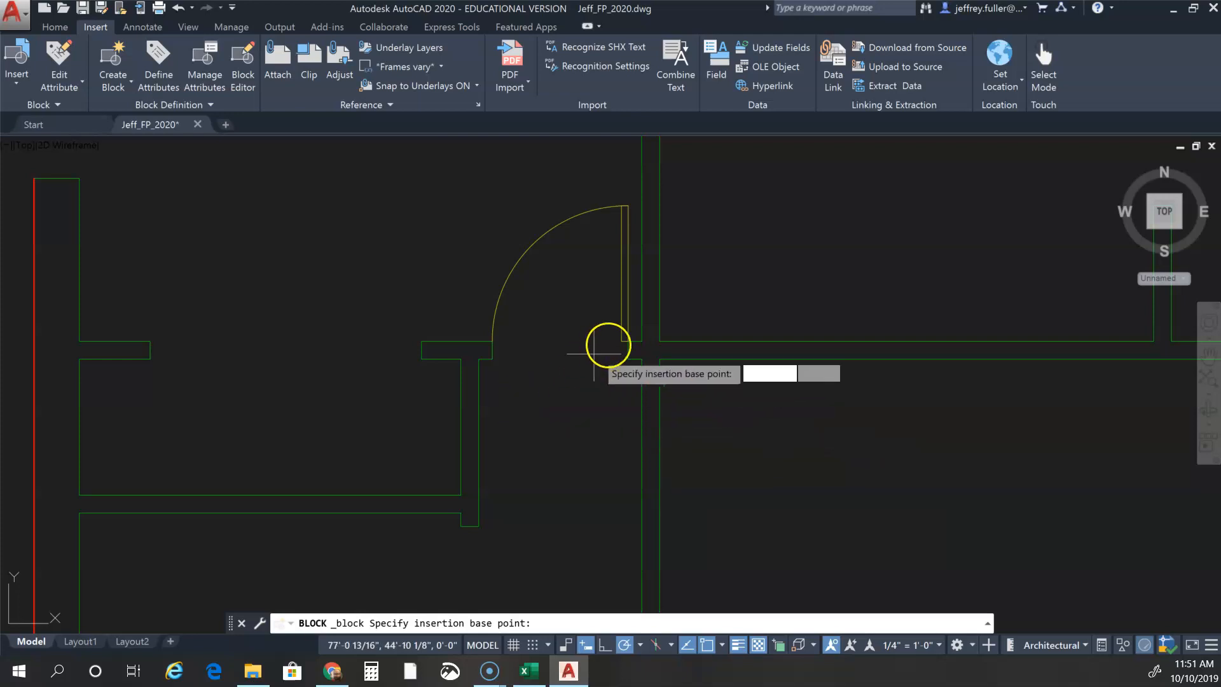
Place the block's base point at the leaf's lower wall-side corner on the jamb, and select all leaf lines and the swing arc as its objects
{"action": "scroll", "coordinate": [620, 349], "scroll_direction": "up", "scroll_amount": 3}
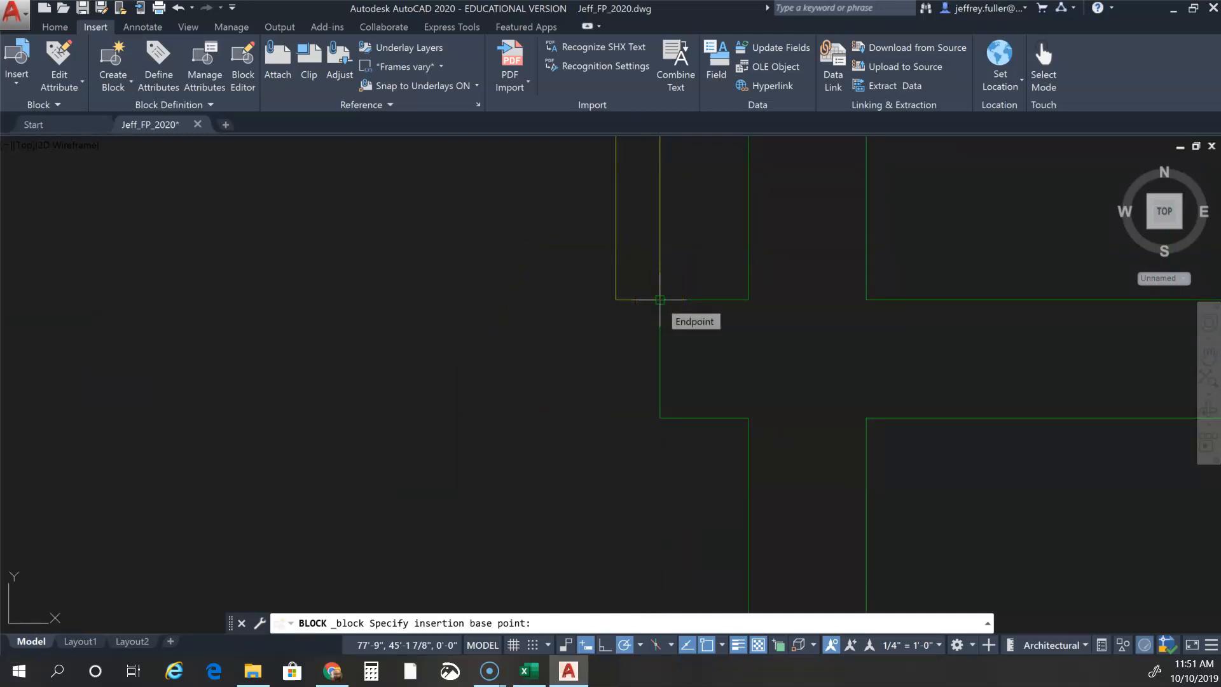
{"action": "left_click", "coordinate": [660, 300]}
{"action": "scroll", "coordinate": [691, 431], "scroll_direction": "down", "scroll_amount": 4}
{"action": "scroll", "coordinate": [627, 471], "scroll_direction": "down", "scroll_amount": 3}
{"action": "scroll", "coordinate": [605, 510], "scroll_direction": "down", "scroll_amount": 1}
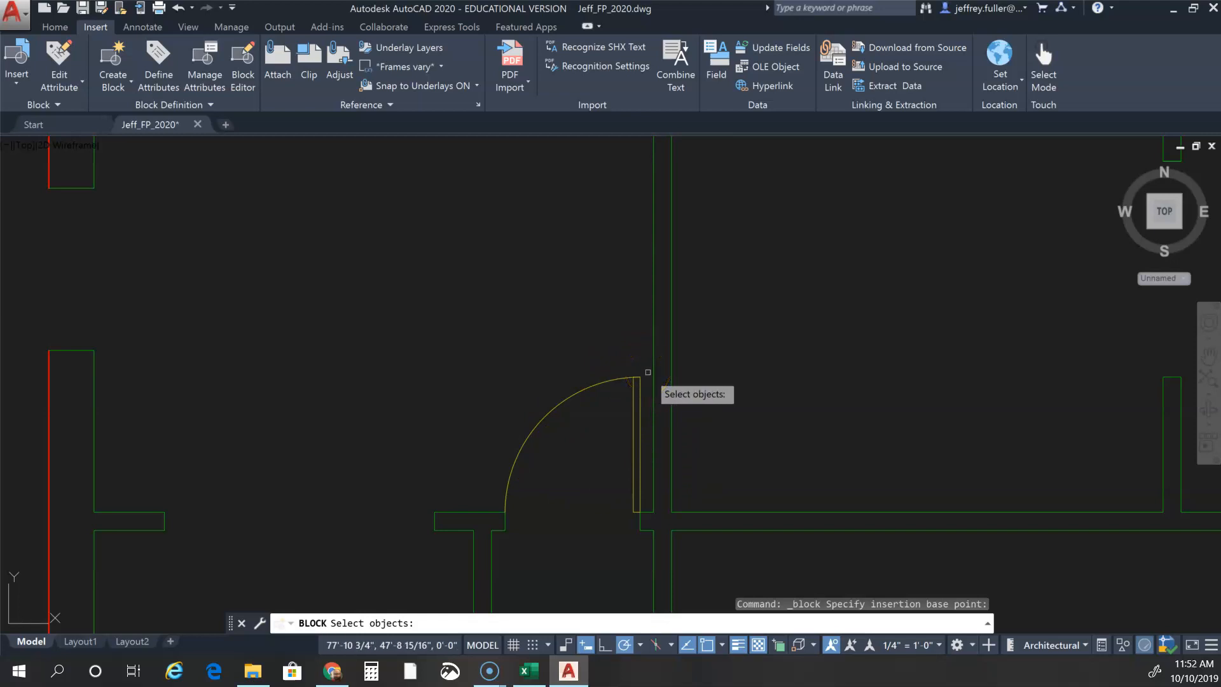
{"action": "left_click", "coordinate": [648, 372]}
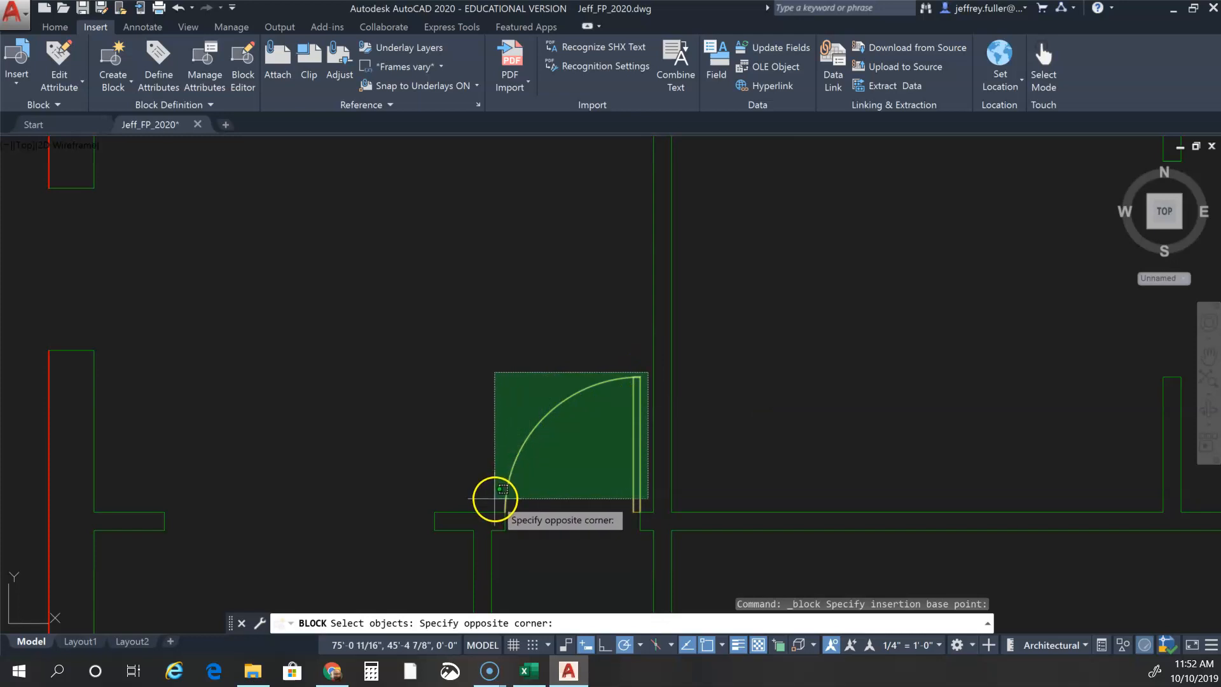
{"action": "left_click", "coordinate": [495, 499]}
{"action": "scroll", "coordinate": [625, 523], "scroll_direction": "up", "scroll_amount": 4}
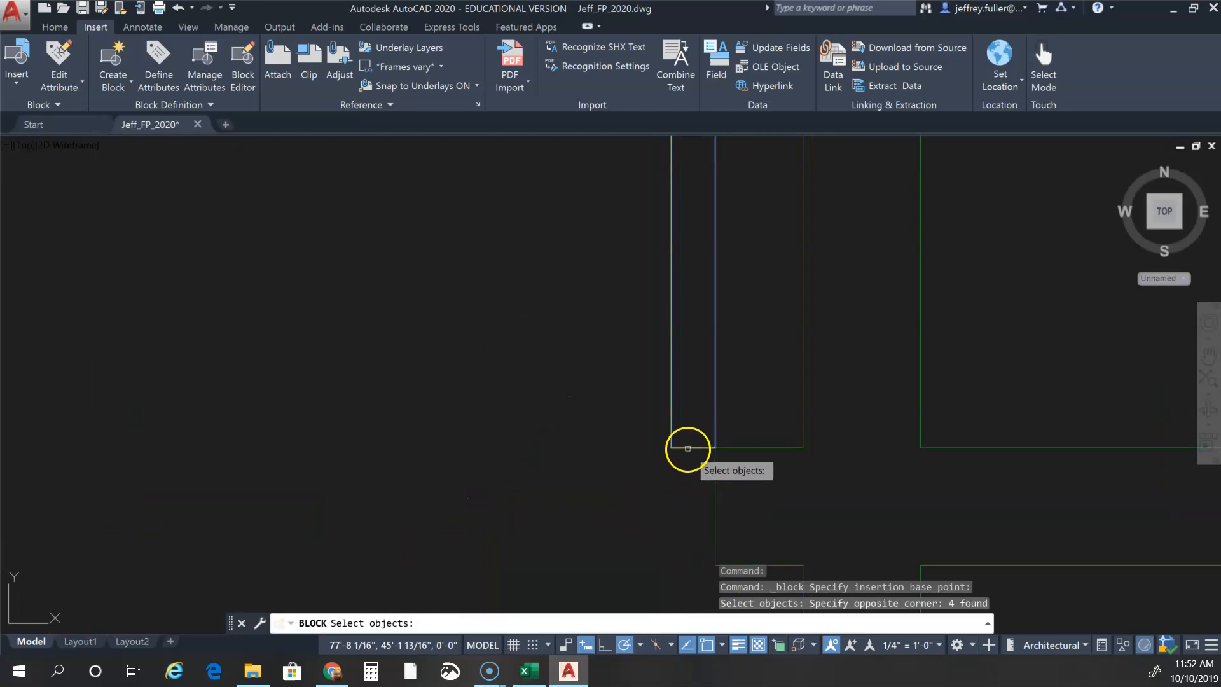
{"action": "left_click", "coordinate": [687, 449]}
{"action": "scroll", "coordinate": [619, 501], "scroll_direction": "down", "scroll_amount": 2}
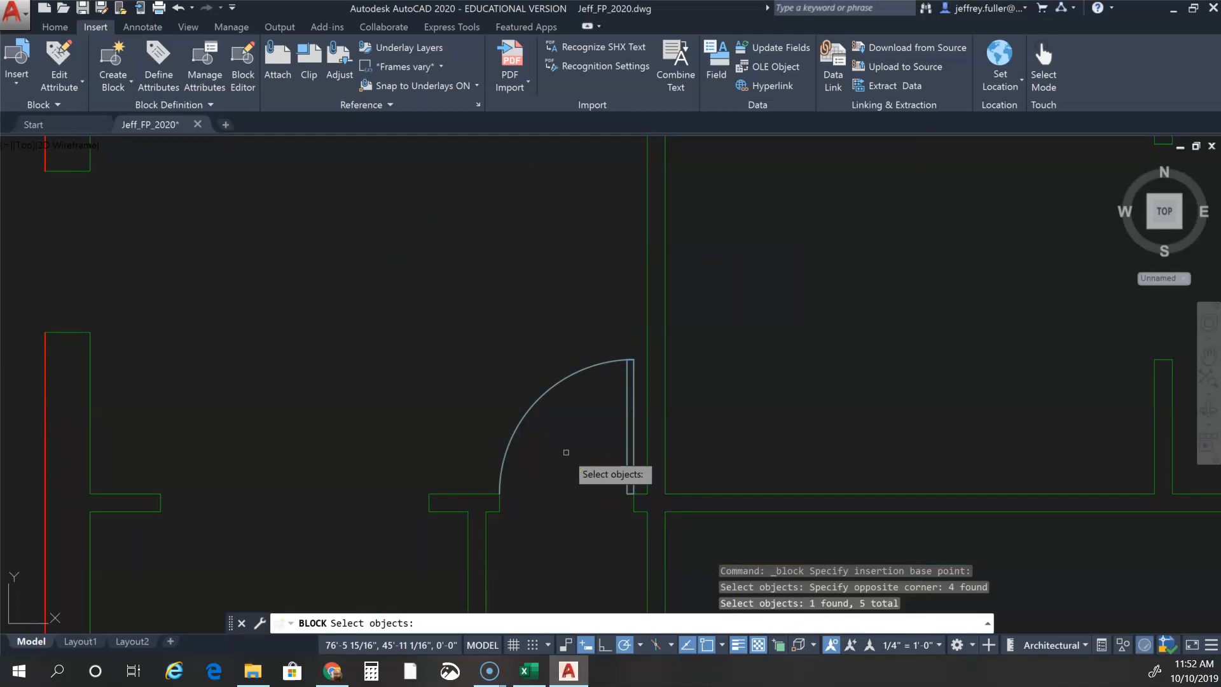
{"action": "key", "text": "Return"}
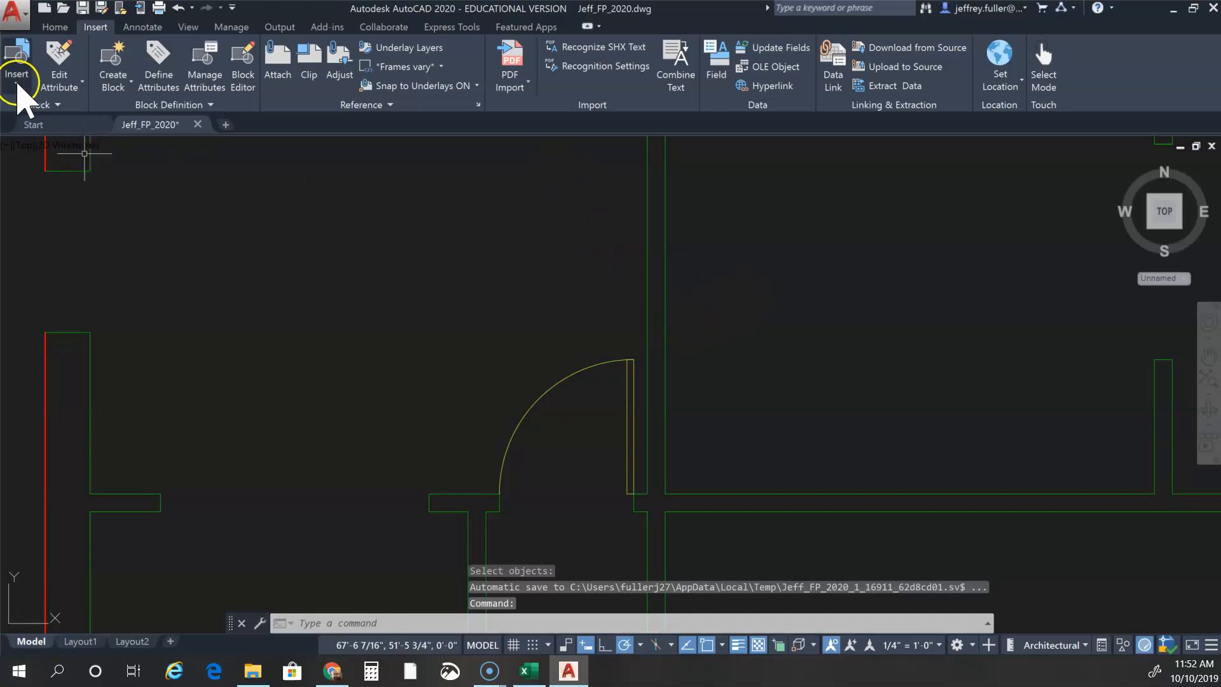
Open the gallery of insertable blocks containing "30 in door" and look over the floor plan's other door openings
{"action": "left_click", "coordinate": [16, 82]}
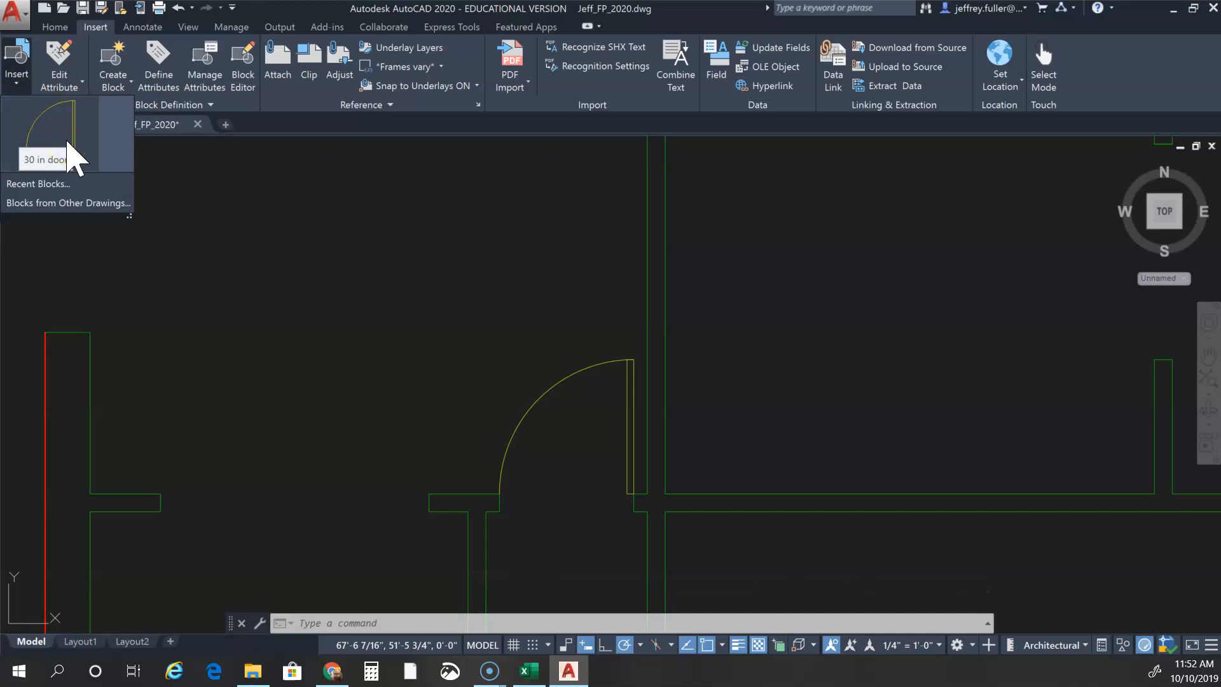
{"action": "scroll", "coordinate": [235, 343], "scroll_direction": "down", "scroll_amount": 5}
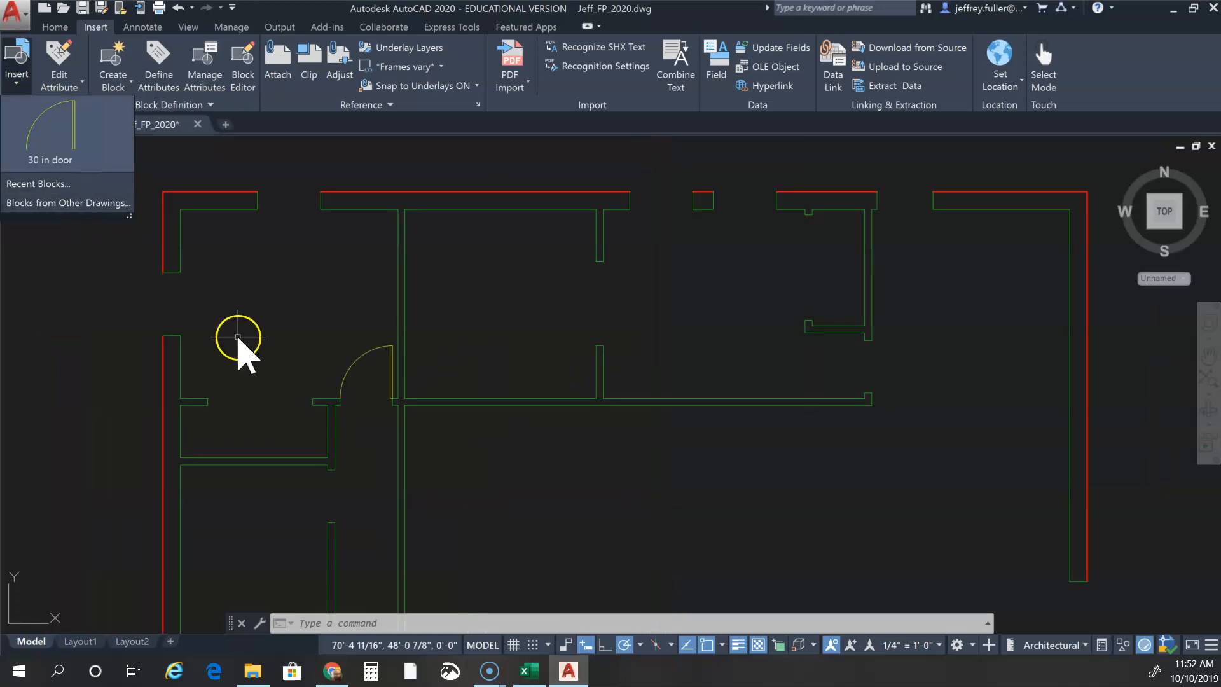
{"action": "scroll", "coordinate": [118, 313], "scroll_direction": "up", "scroll_amount": 5}
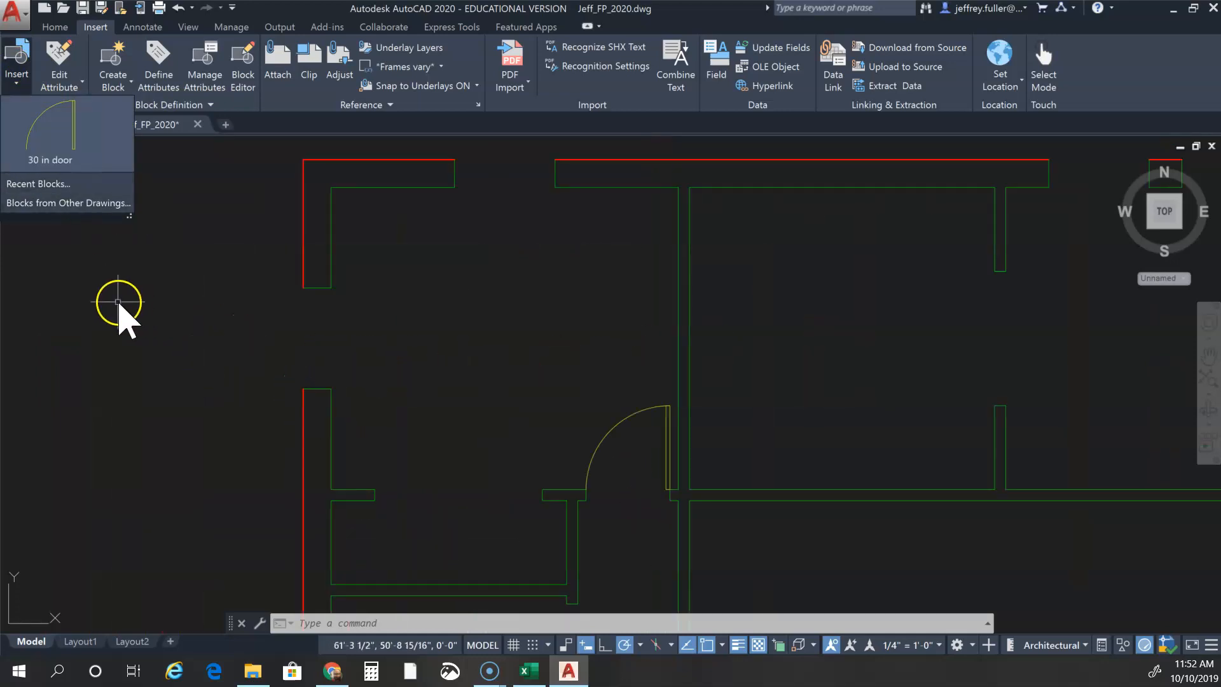